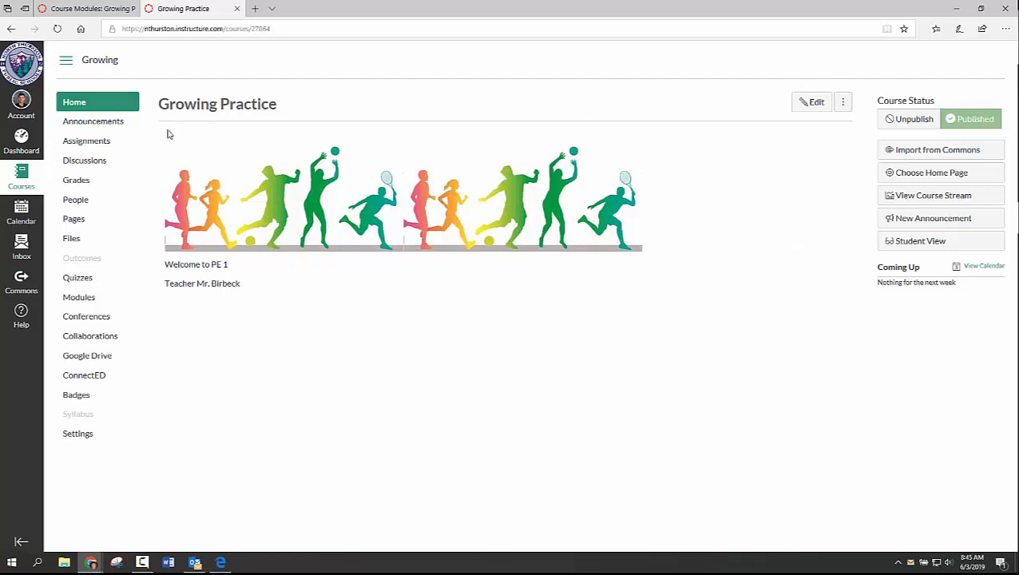
Open the Fitness module's Practice Assignment for editing and rename it "FITT Formula Video".
click(89, 302)
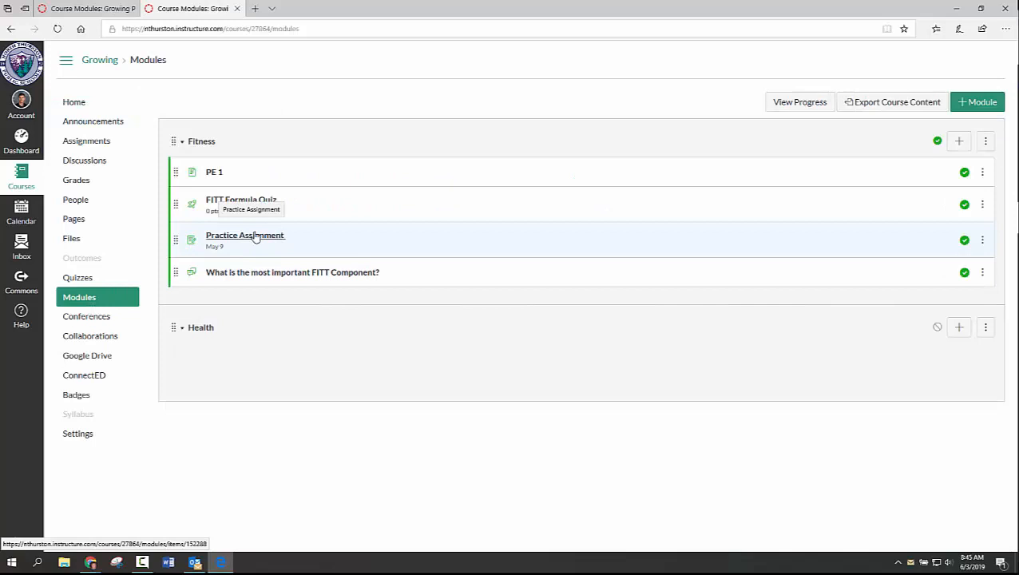
click(255, 237)
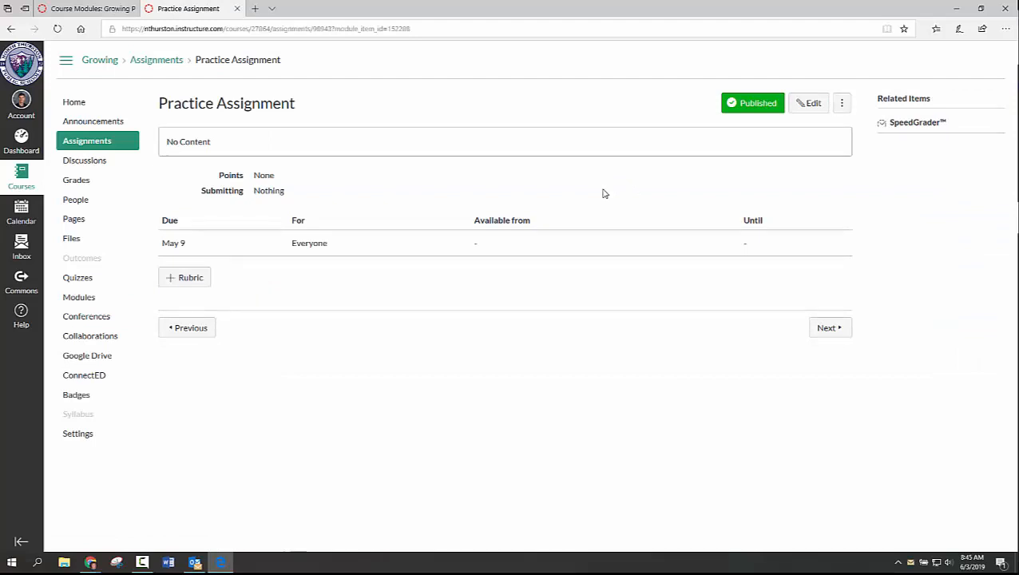
click(812, 104)
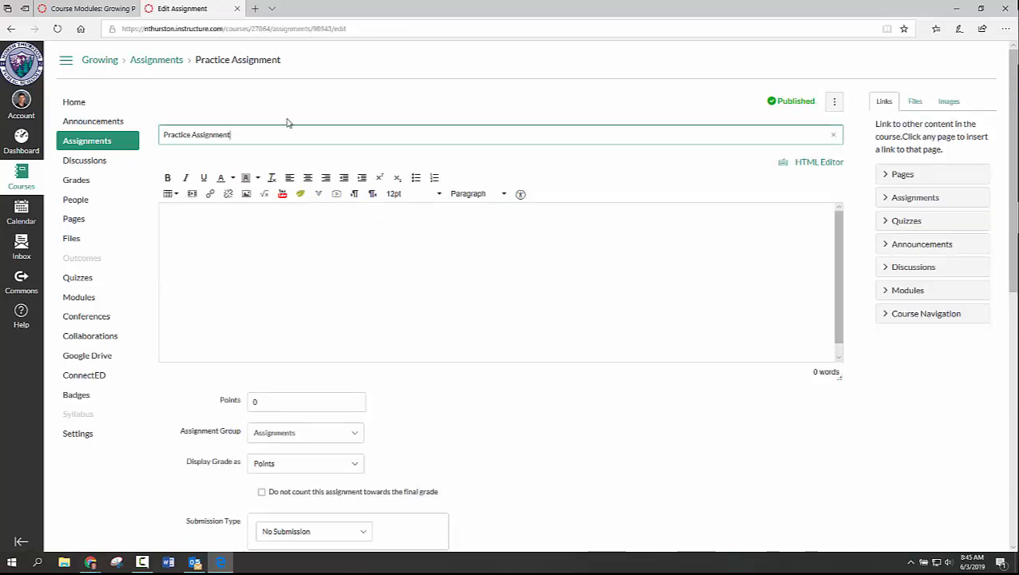
triple_click(192, 134)
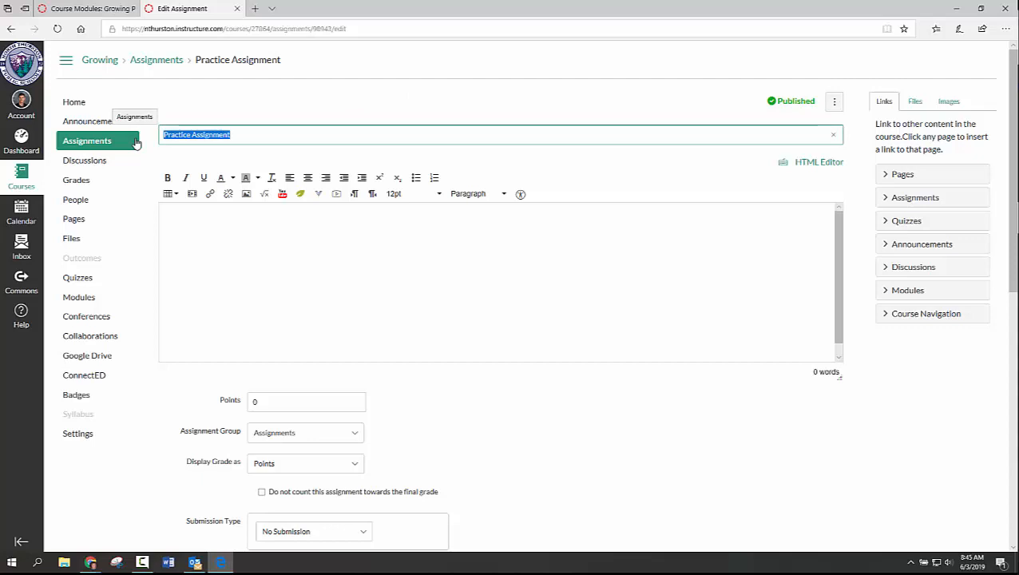
text(FITT)
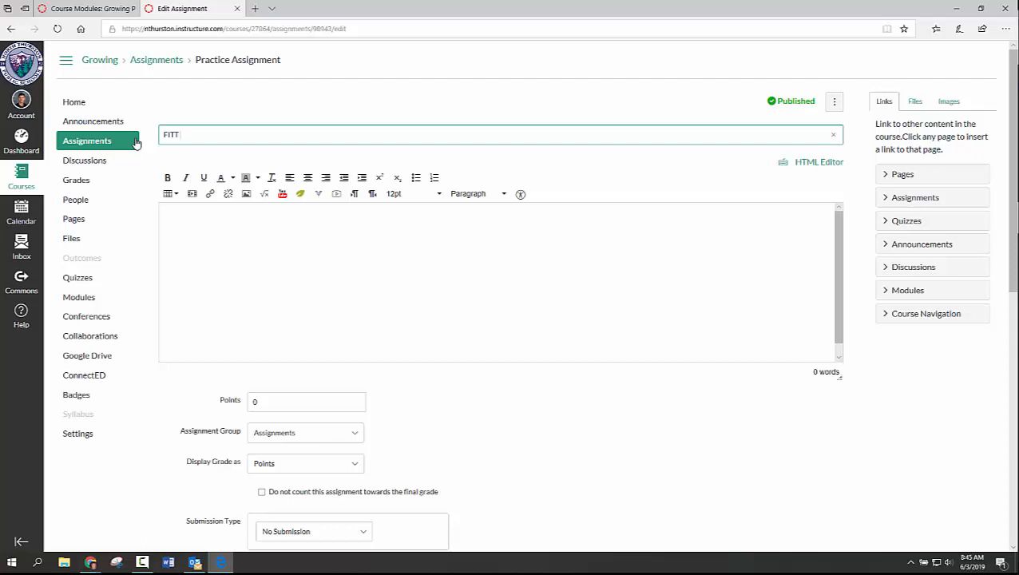
text( Formula VIdeo)
Write a description telling students to watch the video and answer which FITT element challenges them now and how they will address it in workouts.
click(182, 212)
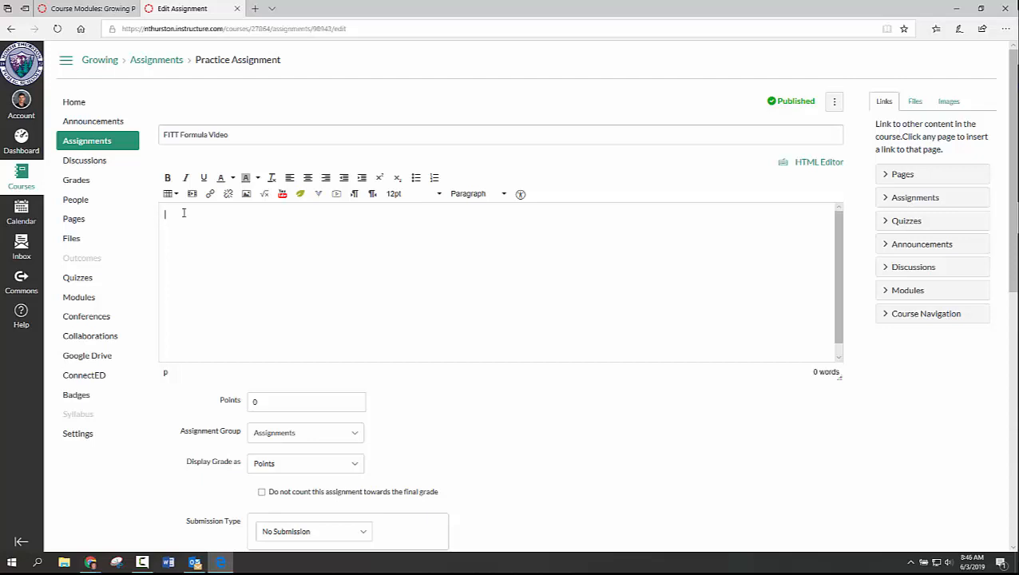
text(Please watch this video then answer this question in the text box below:  Which FITT element is a challenge for you right now?  What will you do to address it in your workouts?)
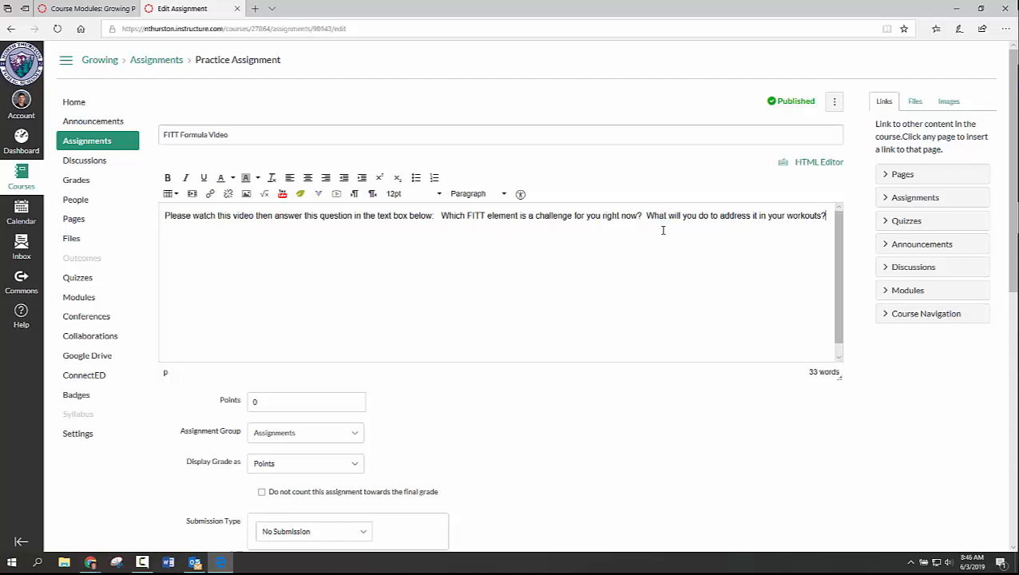
key(Return)
Search YouTube for "FITT Formula" and embed the first video at medium size below the description text.
click(284, 195)
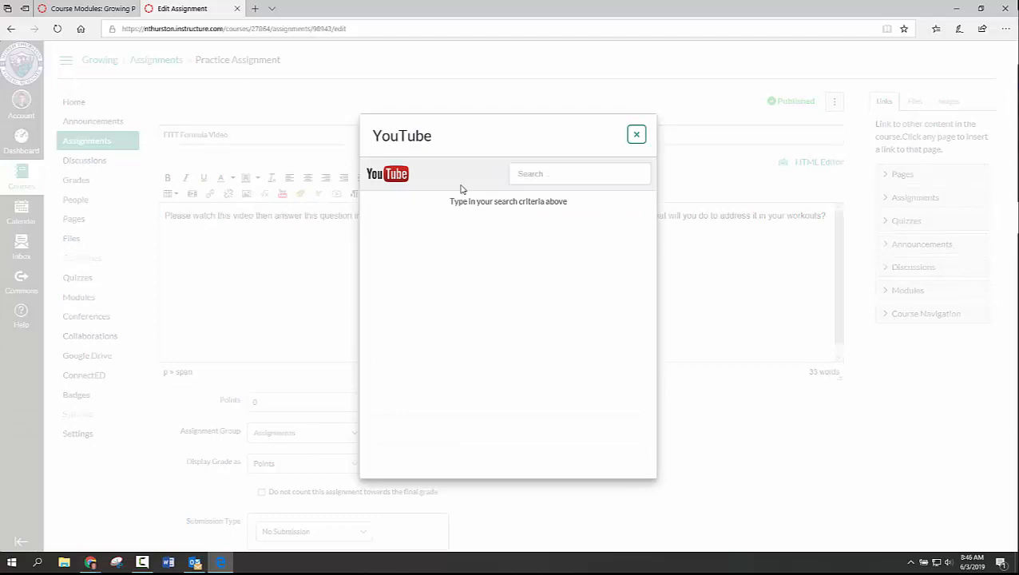
click(519, 175)
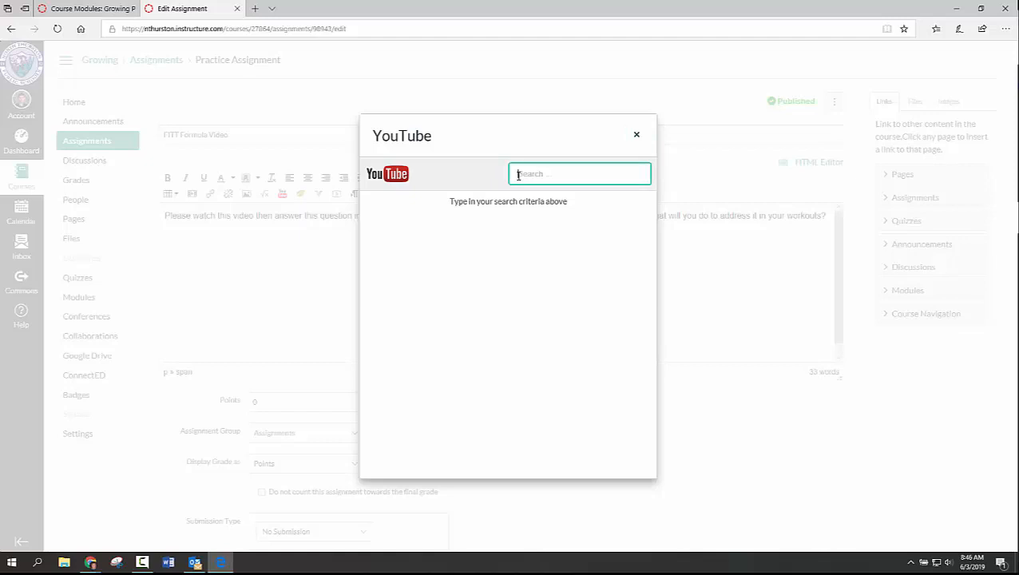
text(FITT Formula)
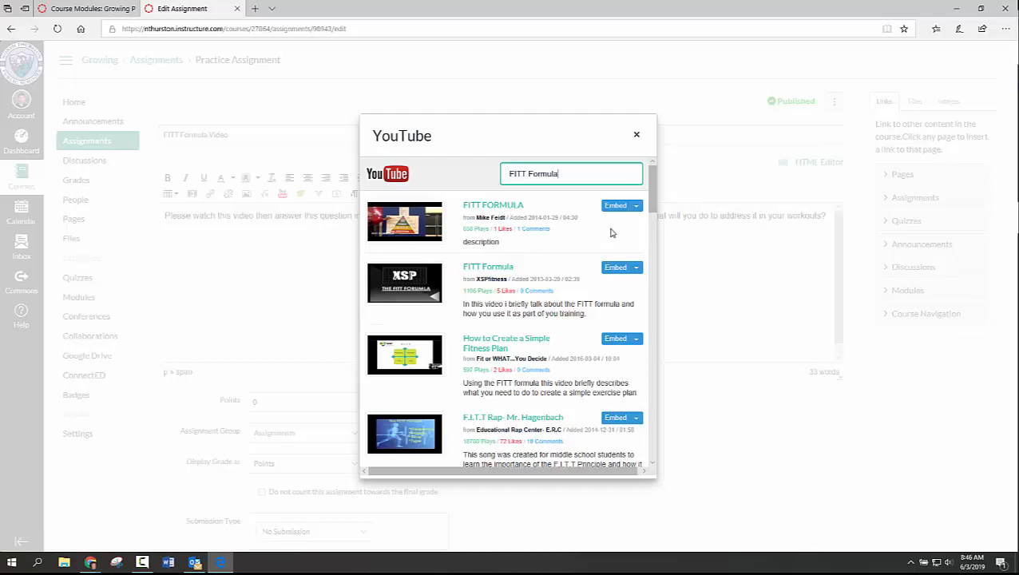
click(636, 206)
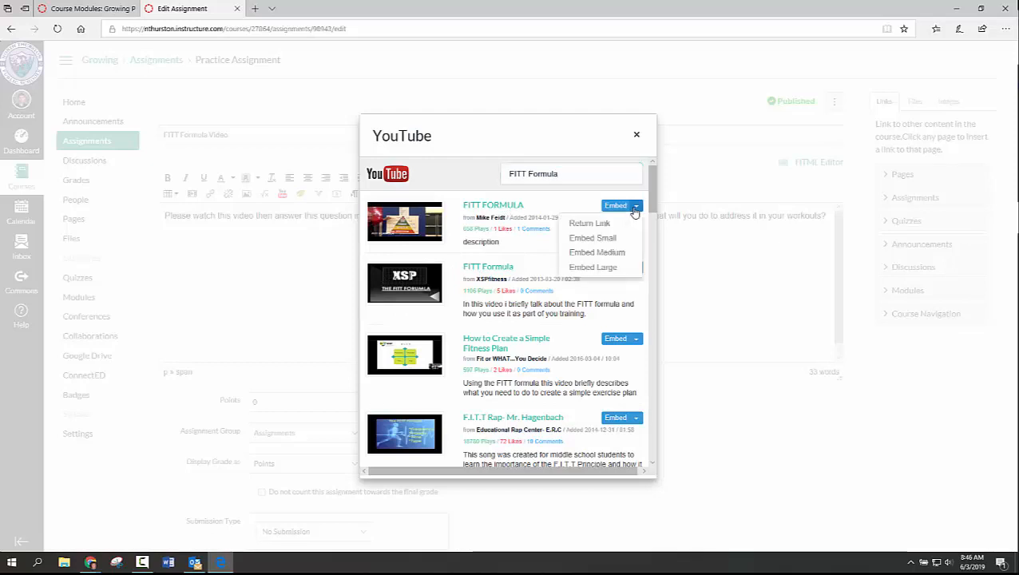
click(610, 253)
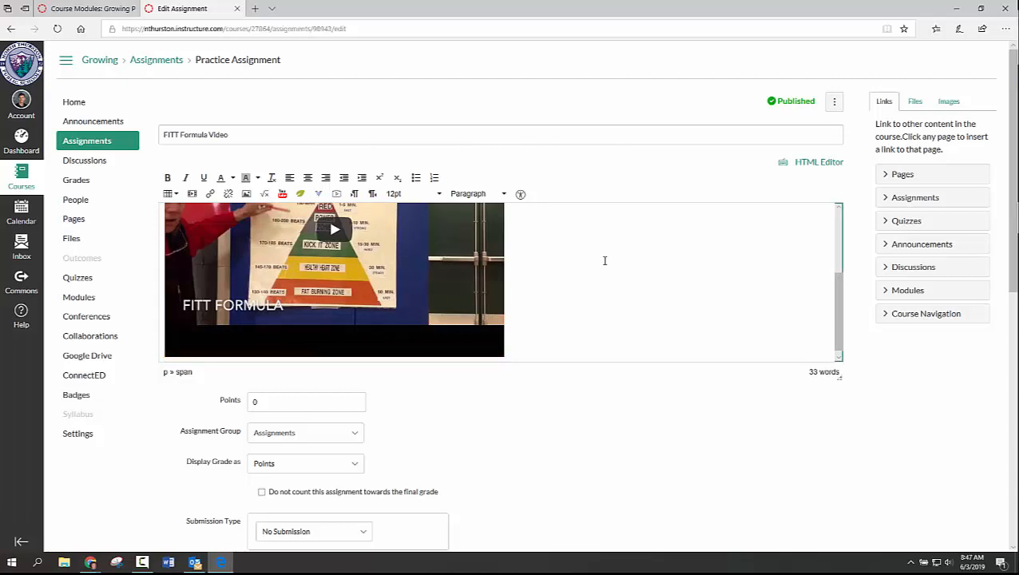
Add a new blank line below the embedded video in the assignment description.
scroll(605, 254, up, 2)
scroll(606, 250, down, 3)
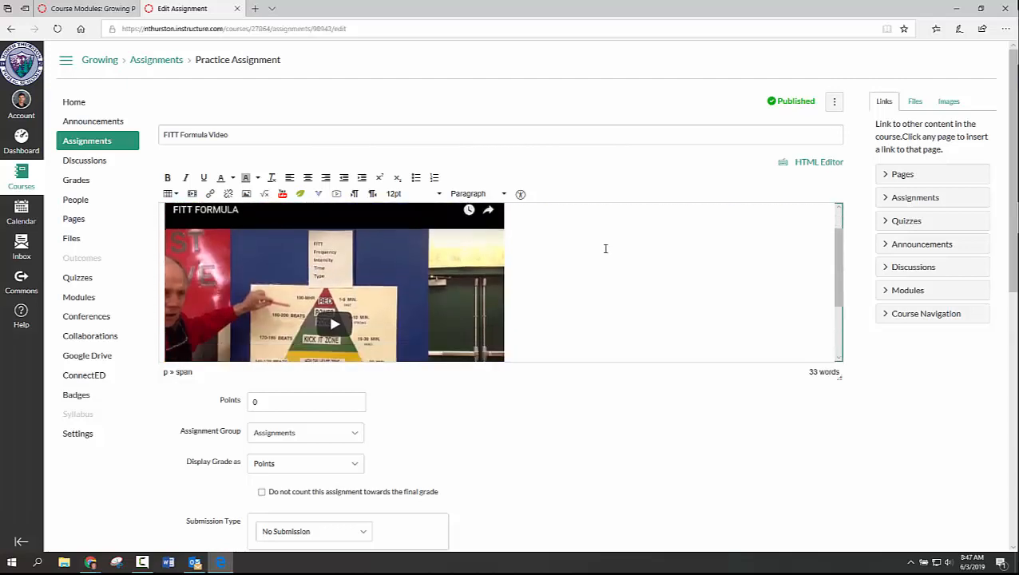
scroll(606, 249, down, 3)
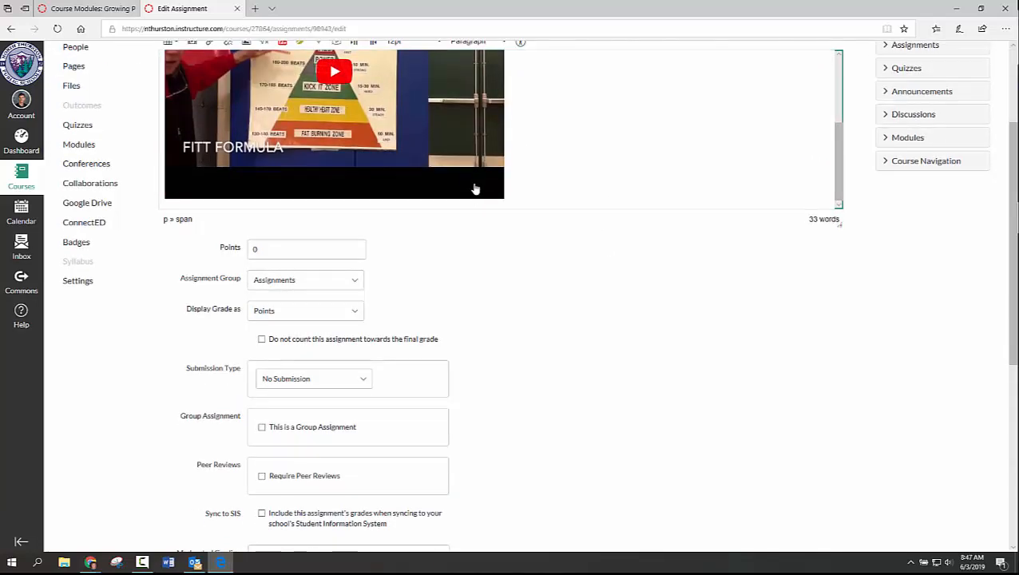
scroll(588, 166, down, 2)
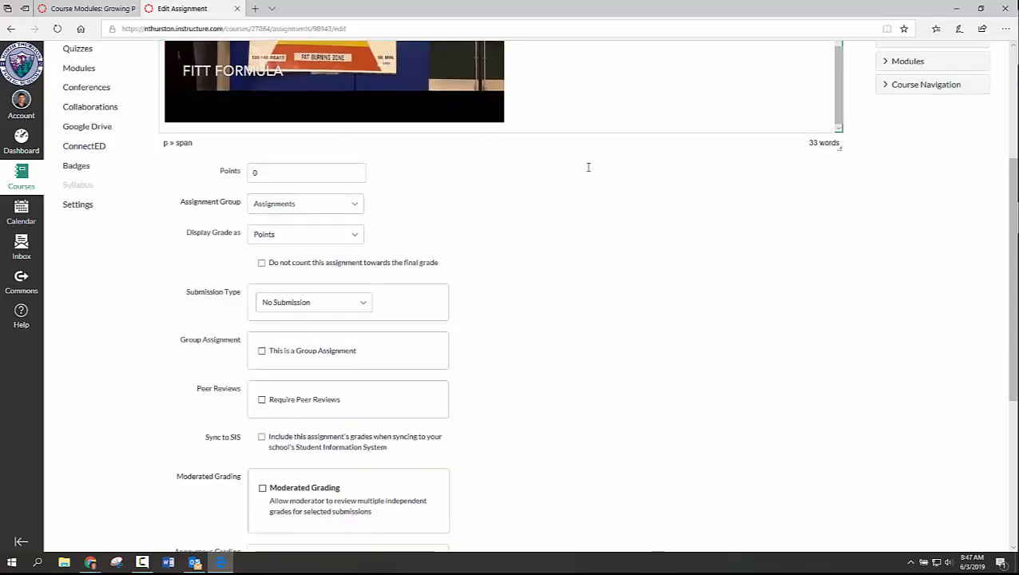
click(532, 114)
key(Return)
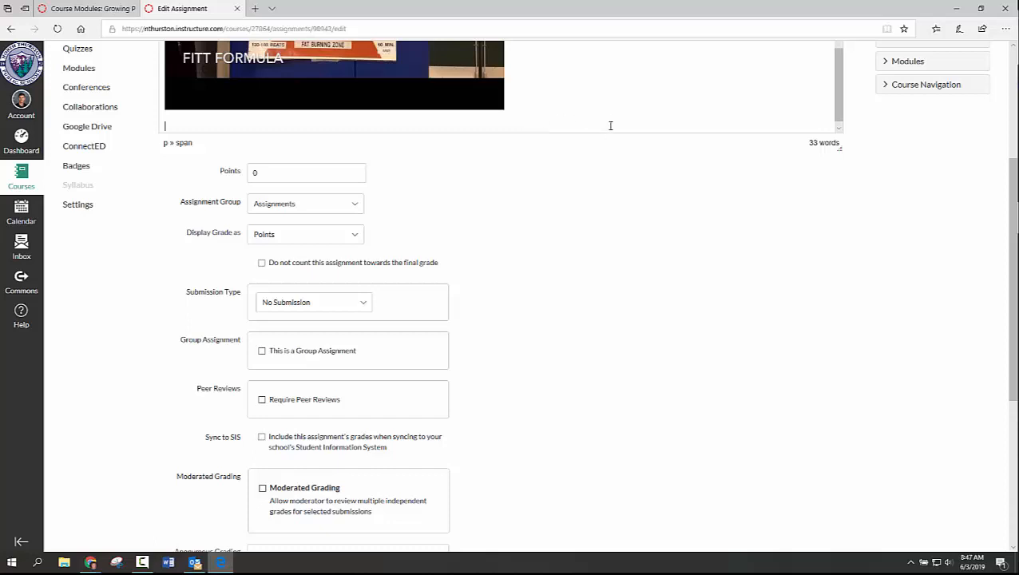
scroll(612, 126, up, 2)
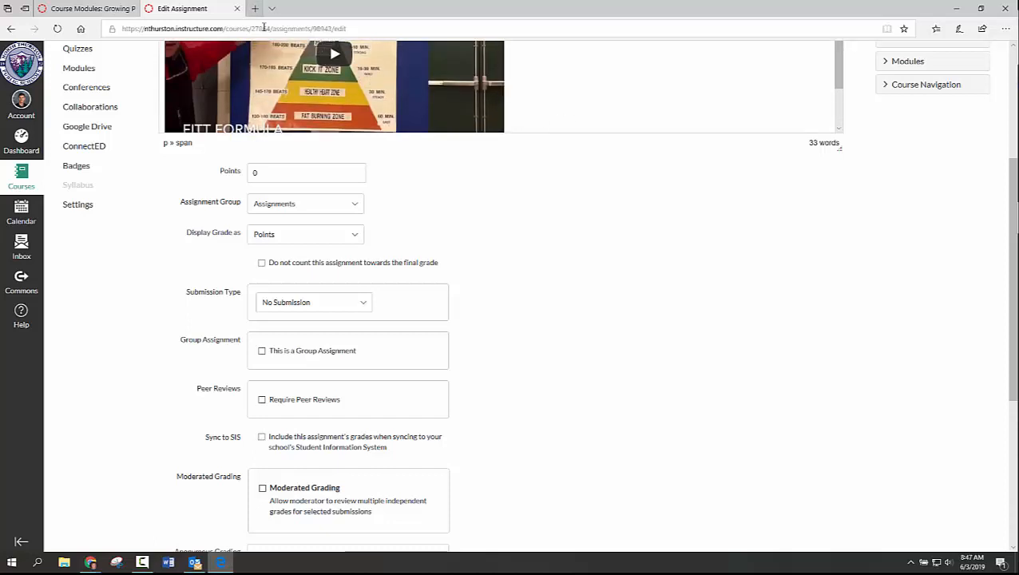
From the course modules page, search the Canvas Guides for "text submission" and open "How do I submit a text entry assignment?".
mouse_move(93, 13)
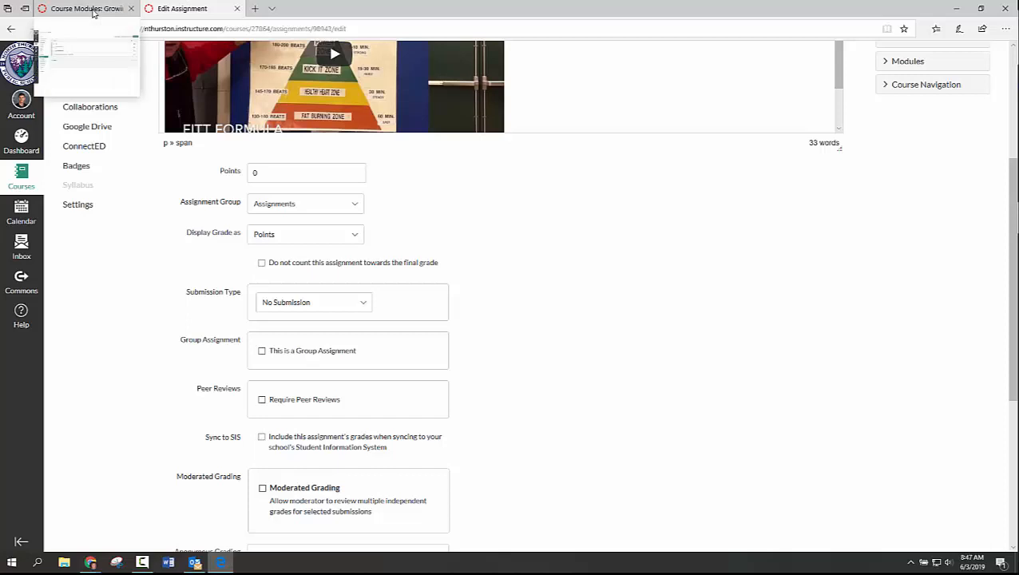
click(94, 13)
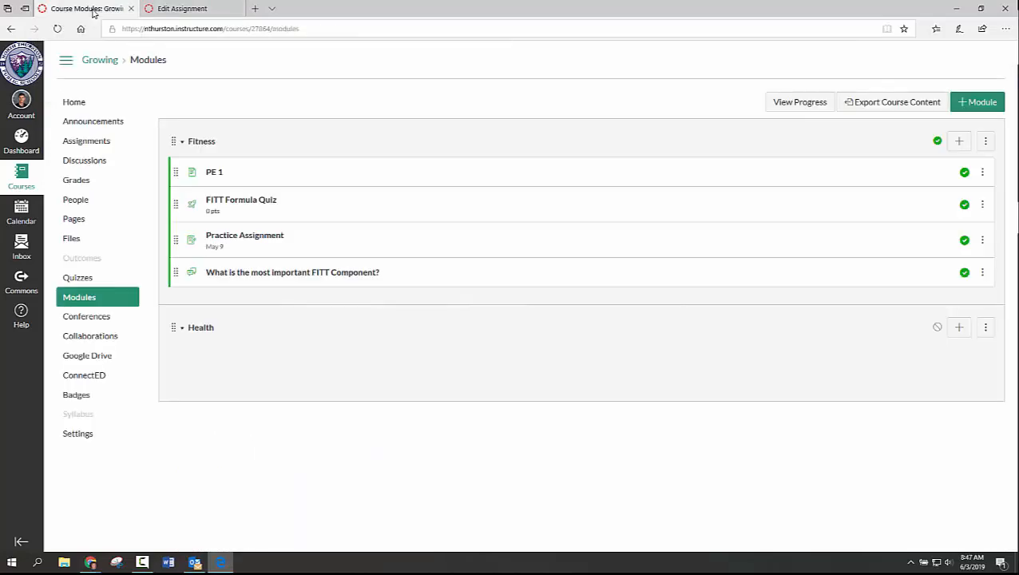
click(24, 317)
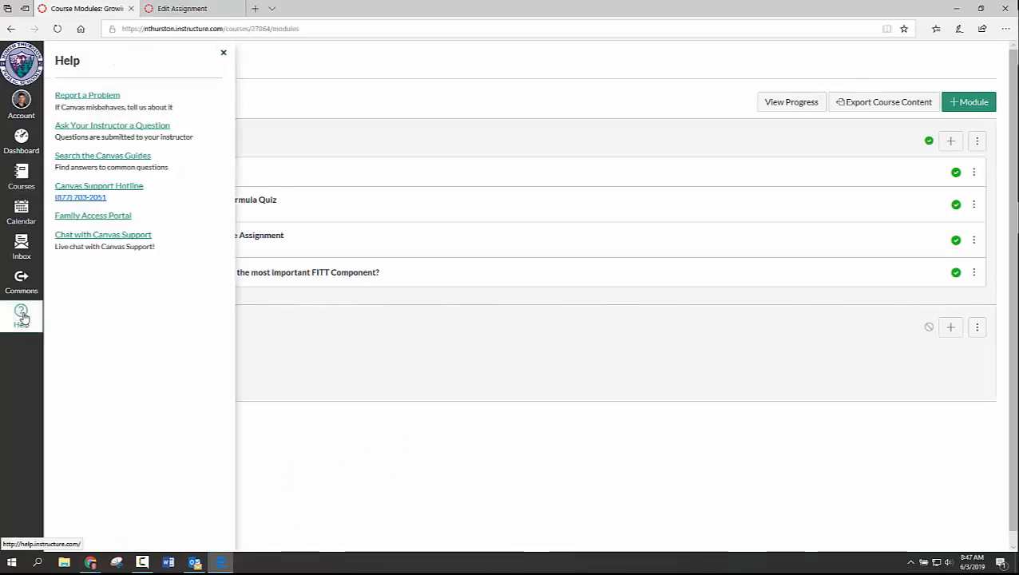
click(104, 156)
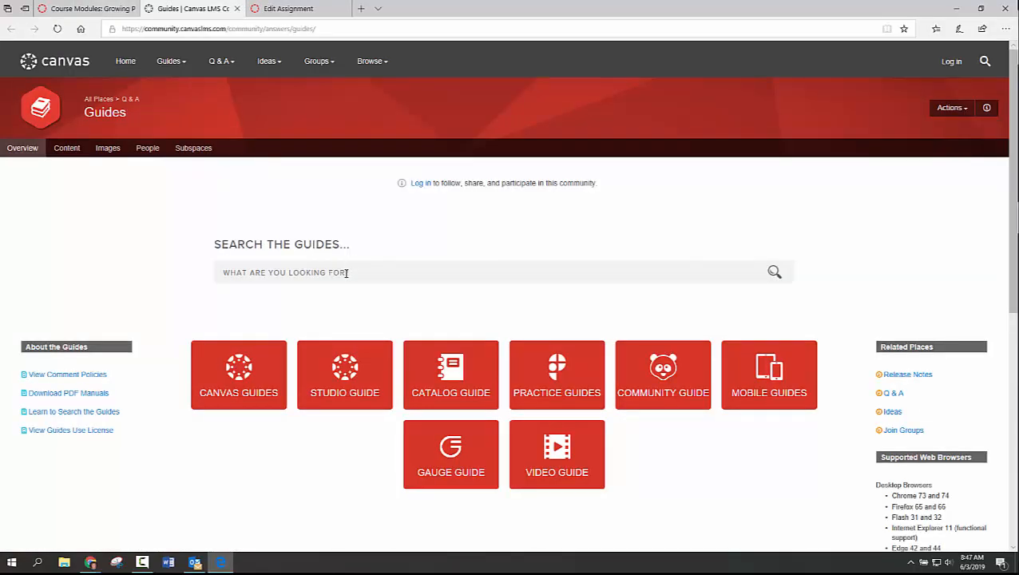
click(346, 274)
text(text submission)
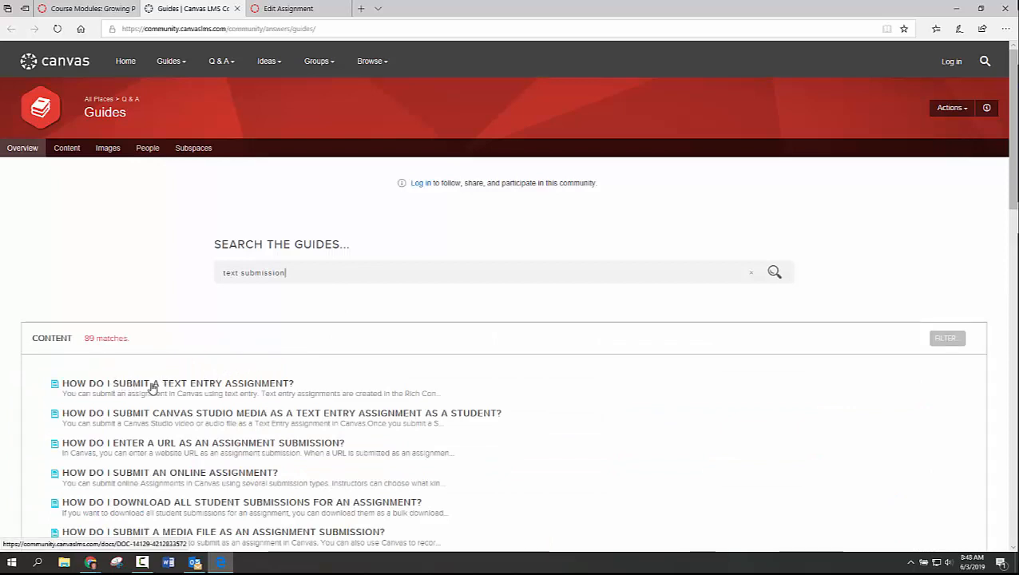
click(183, 388)
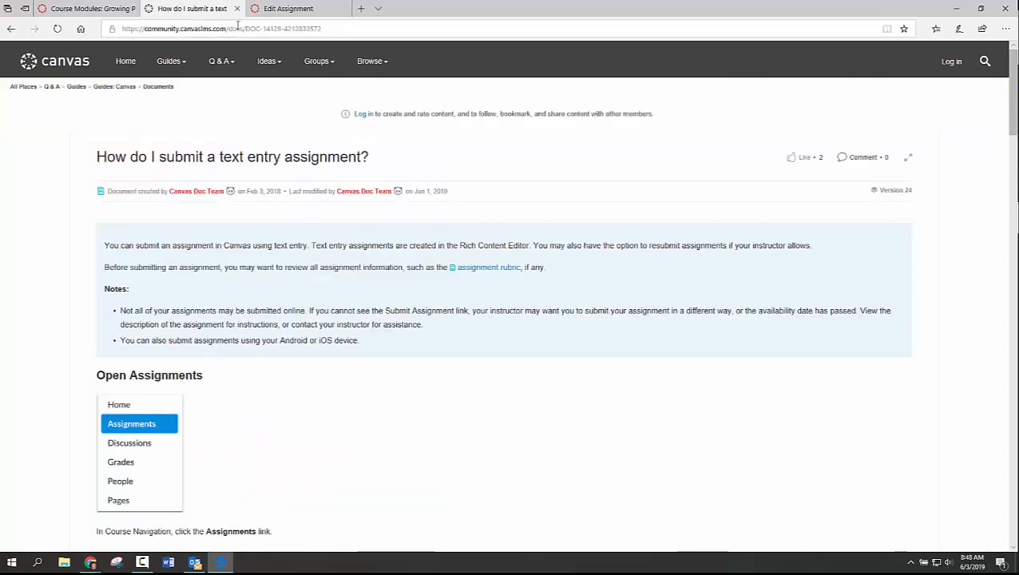
Copy the web address of the text entry assignment guide.
click(247, 30)
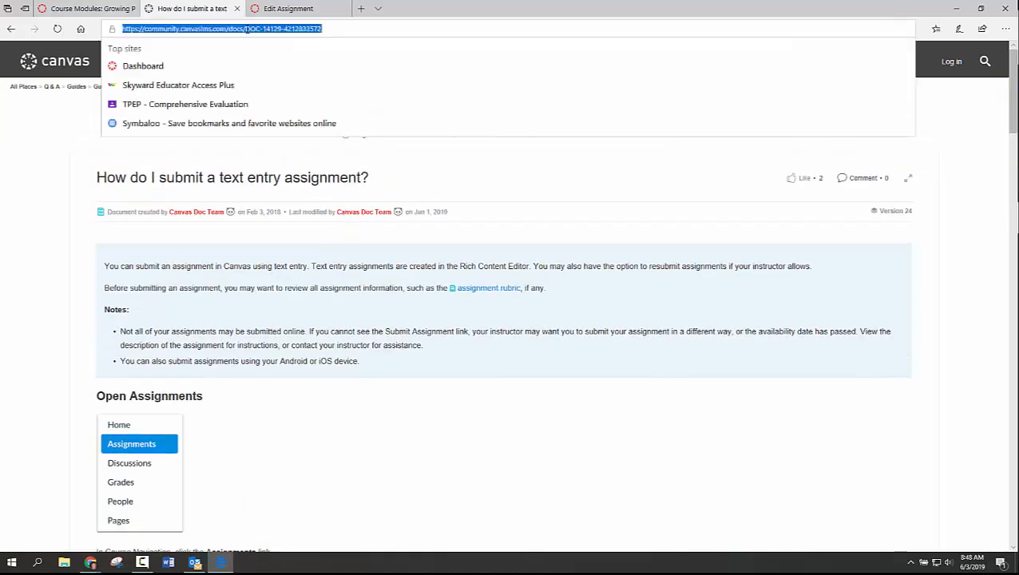
right_click(232, 38)
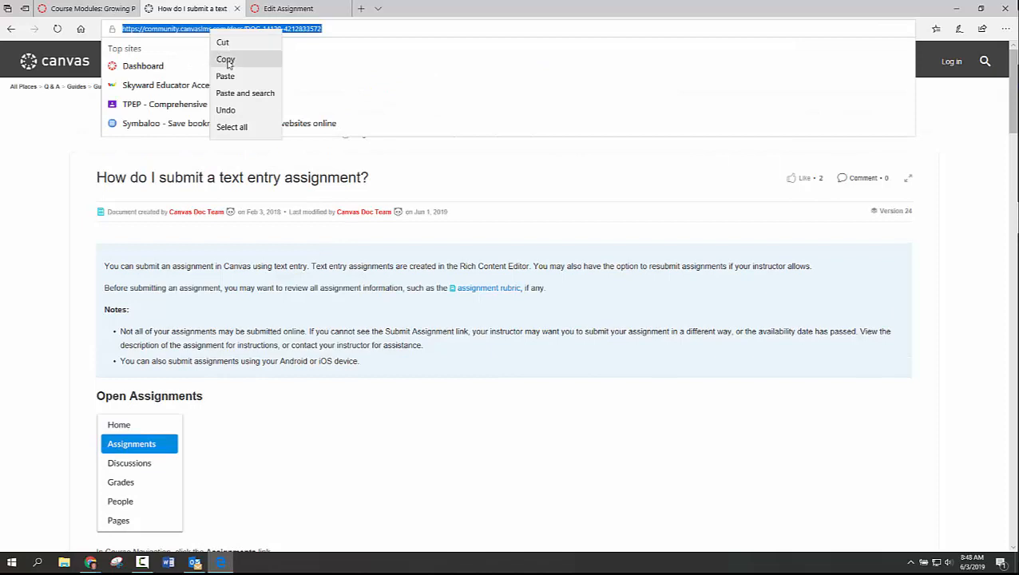
click(225, 60)
Back in the assignment being edited, add the line "Need help submitting? Click Here" below the video.
click(275, 8)
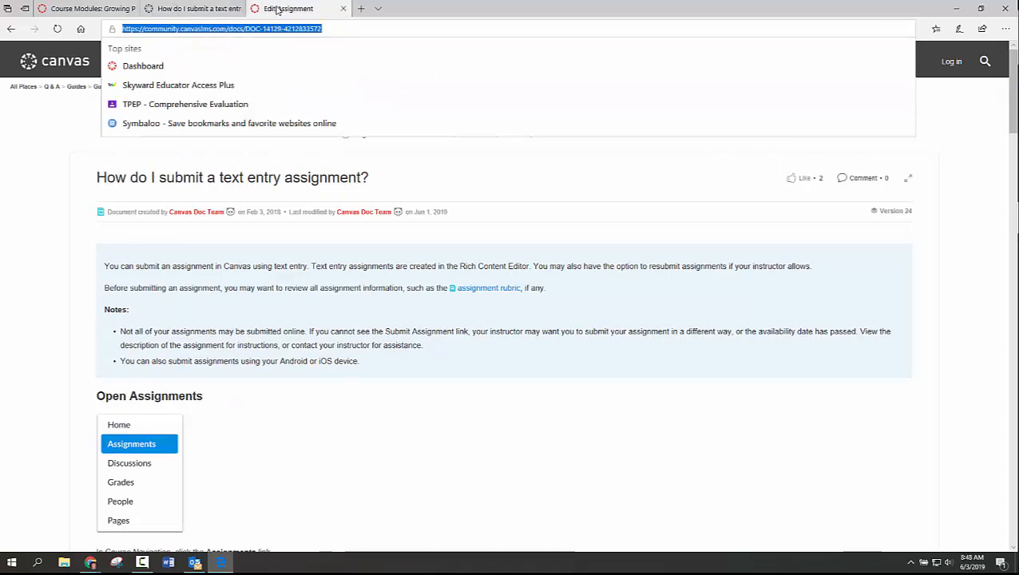
click(542, 126)
key(Return)
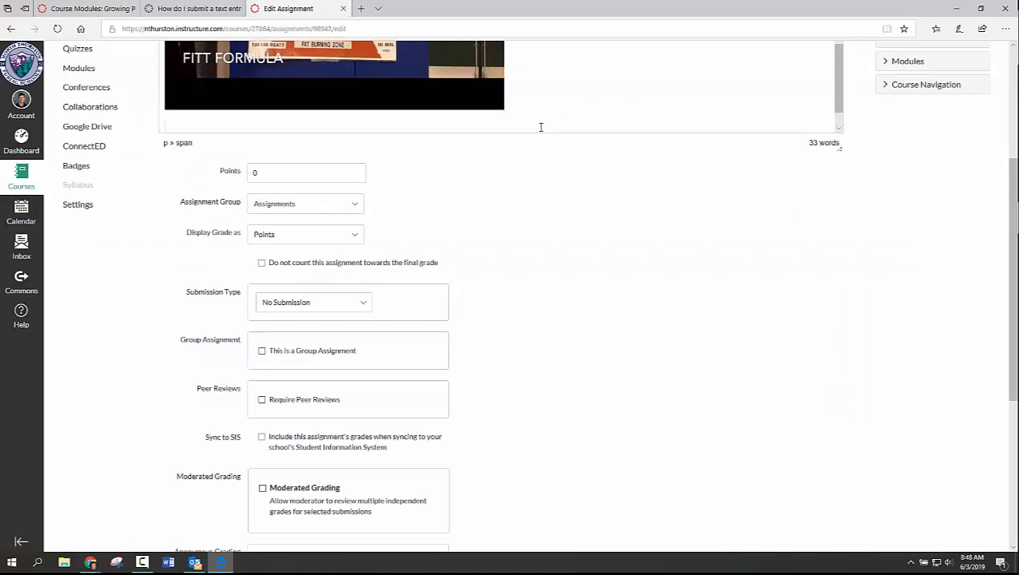
text(Need help submitting?  Clic)
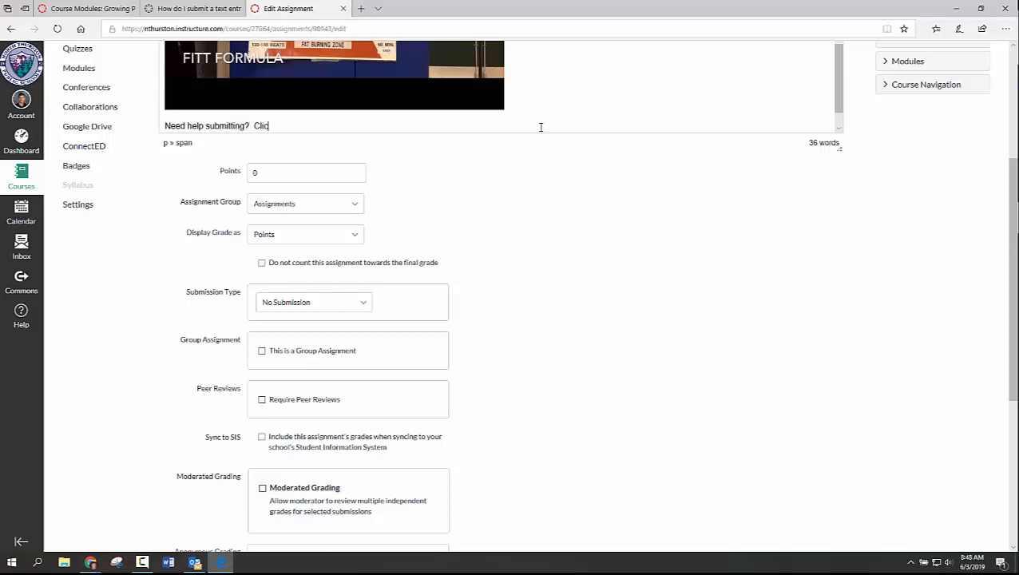
text(k Here)
Link the words "Click Here" to the copied guide address and place the cursor on a line below them.
drag(253, 125, 292, 124)
scroll(415, 113, up, 3)
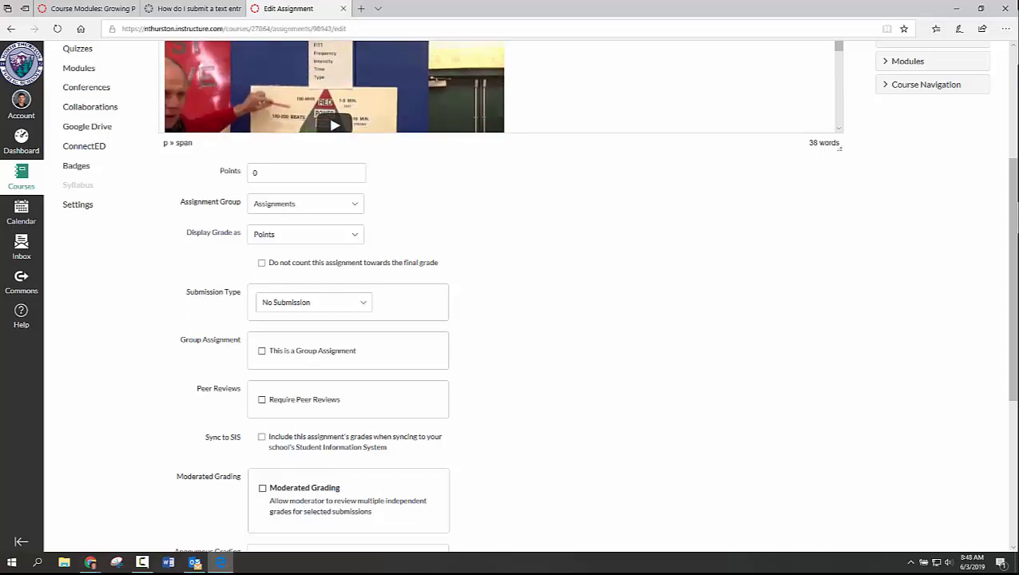
scroll(1015, 163, up, 3)
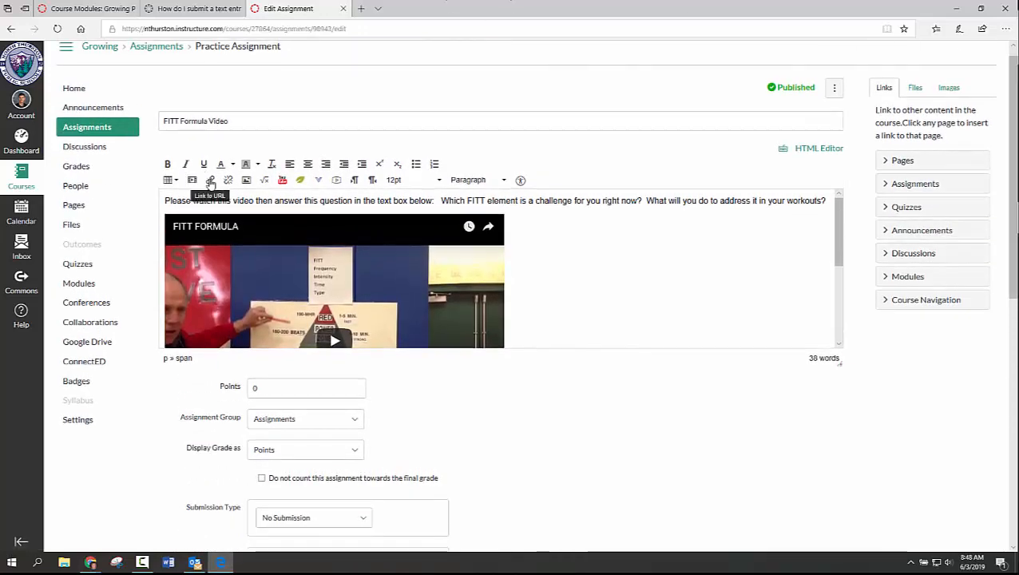
click(210, 180)
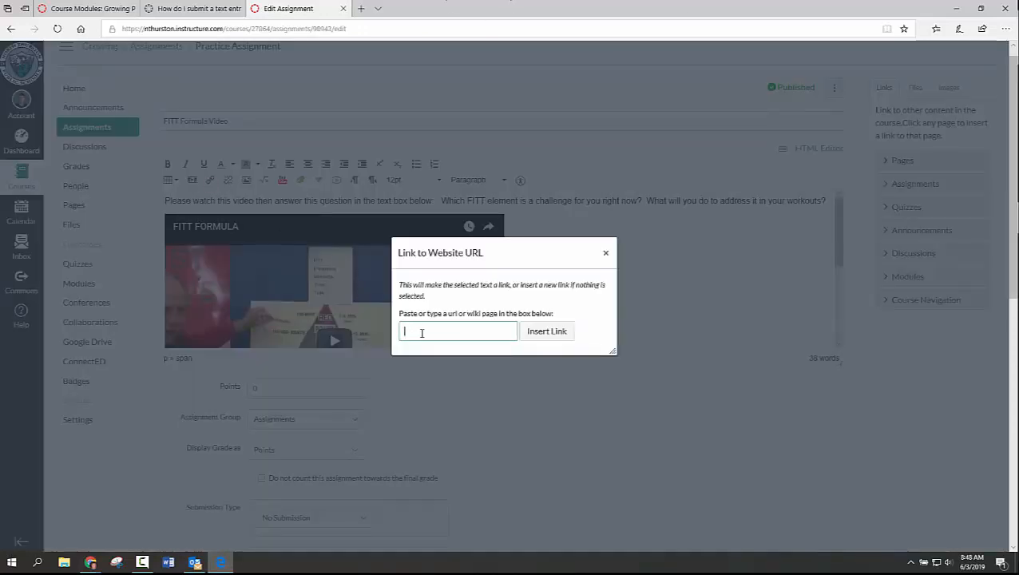
key(ctrl+v)
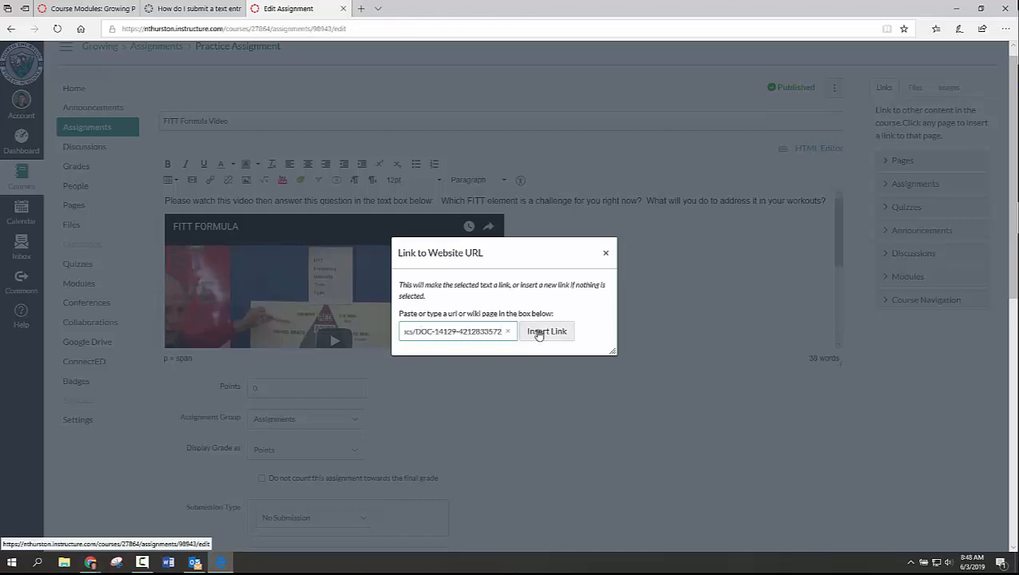
click(540, 332)
drag(838, 236, 840, 329)
click(380, 332)
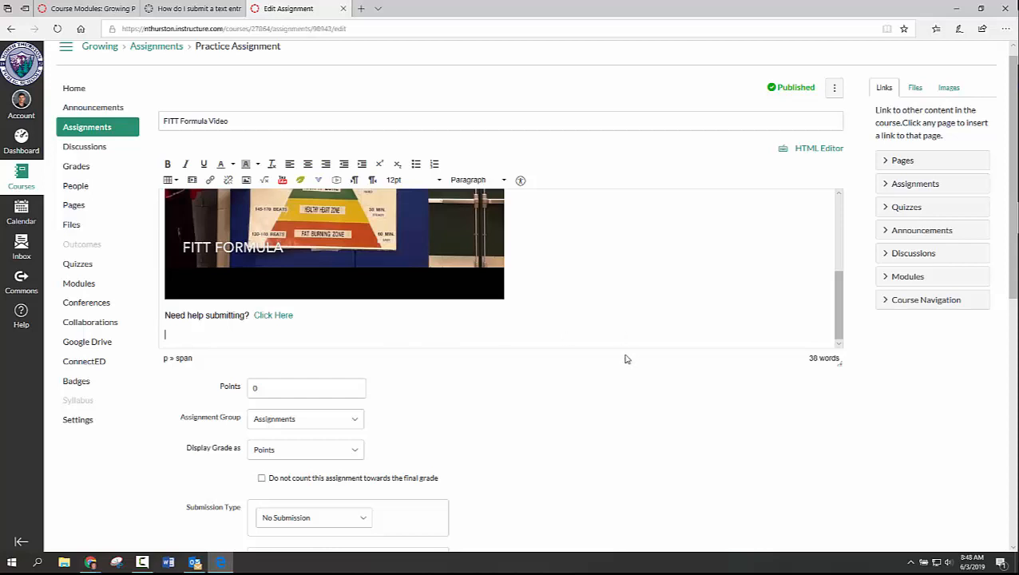
Set the assignment's points to 5.
scroll(621, 385, down, 2)
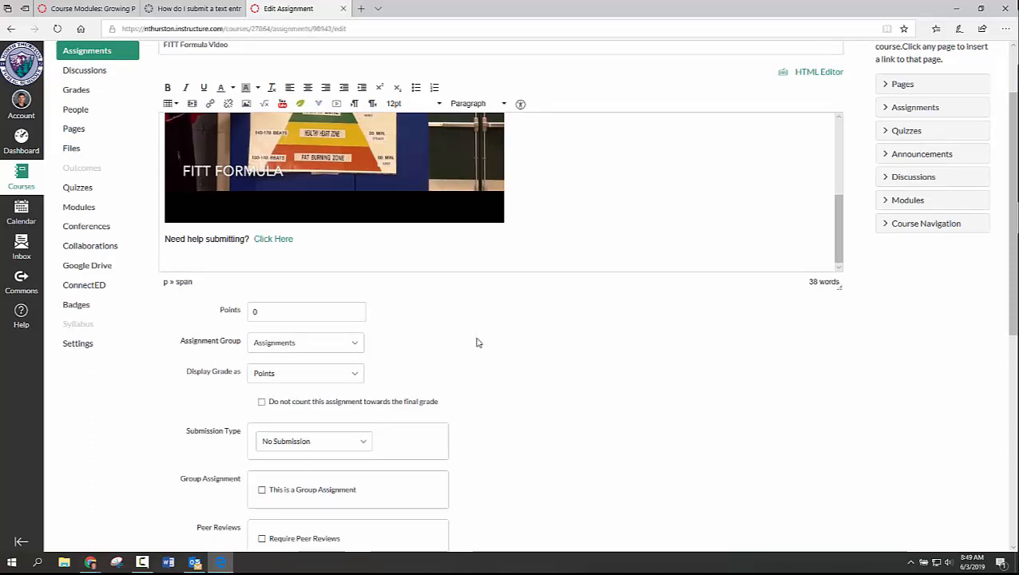
scroll(481, 347, down, 1)
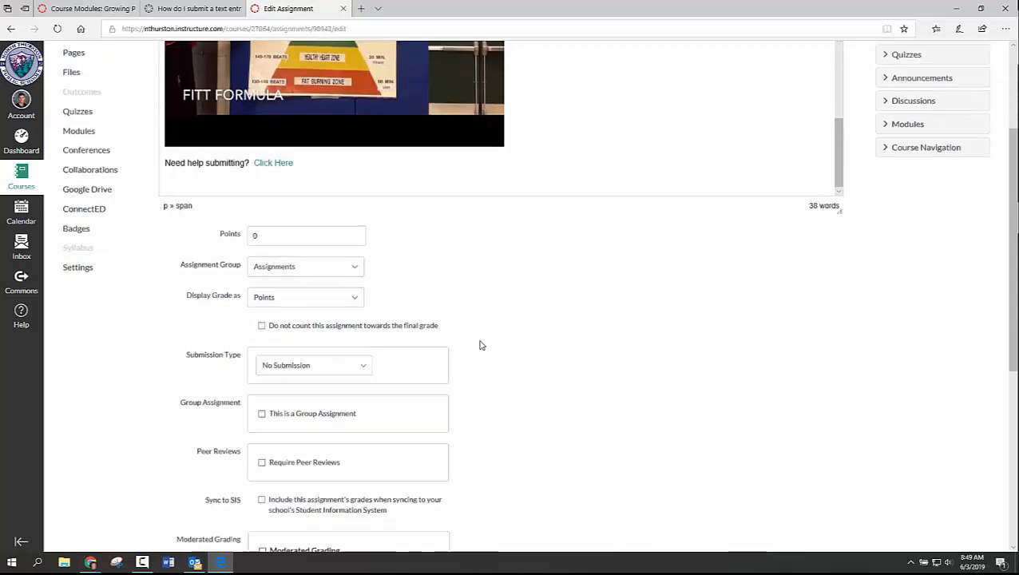
double_click(277, 233)
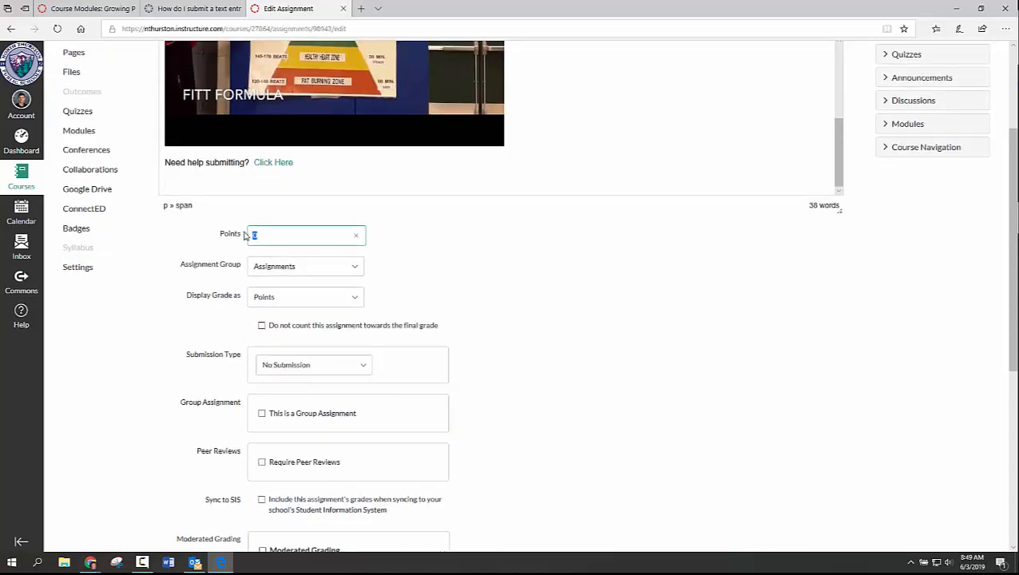
click(255, 233)
Create a new assignment group named "Activity" for this assignment.
click(359, 270)
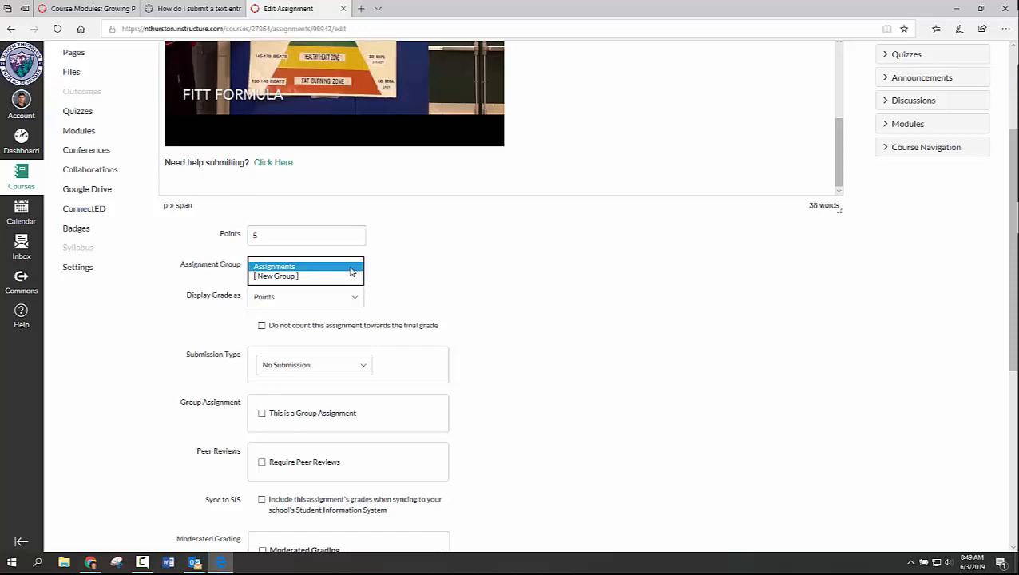
click(302, 276)
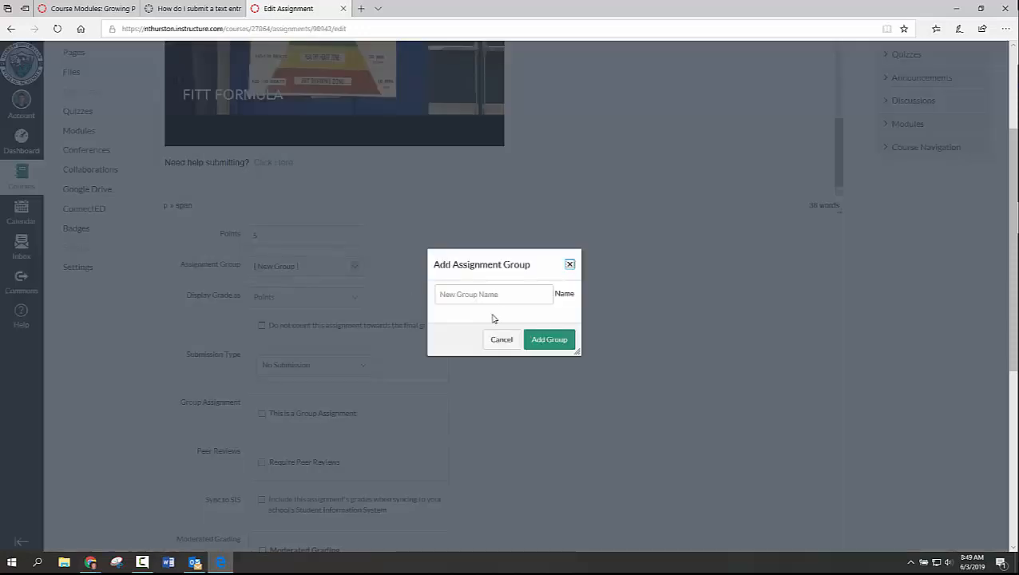
click(503, 294)
text(Adtivity)
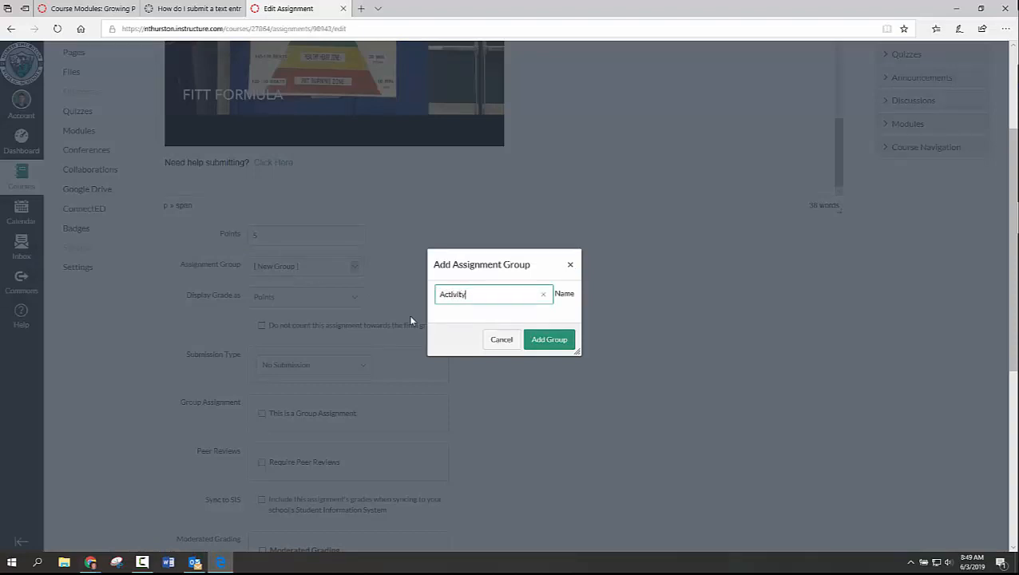
click(571, 341)
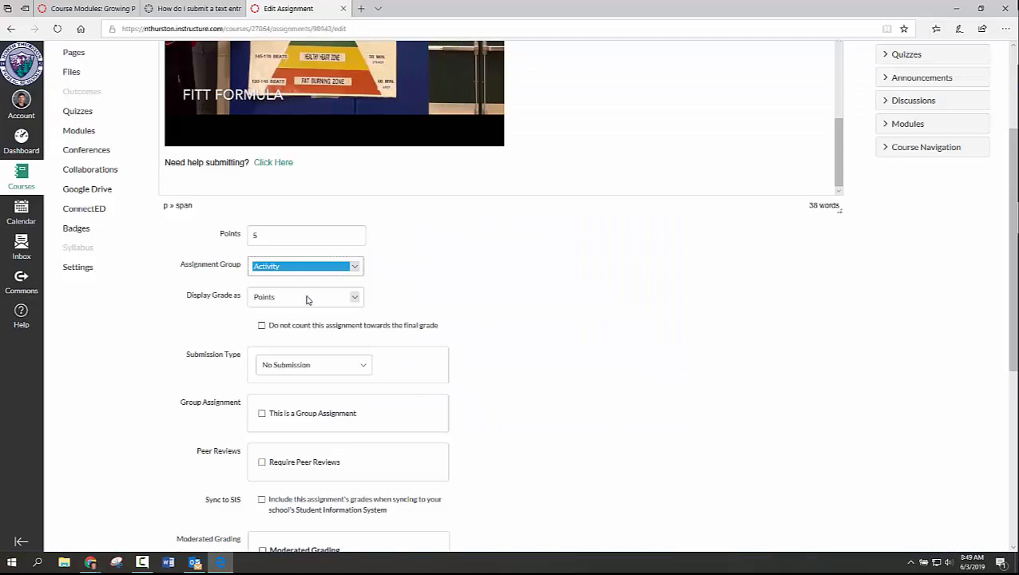
Display the grade as Points and set the submission type to Online with the Text Entry option.
click(358, 297)
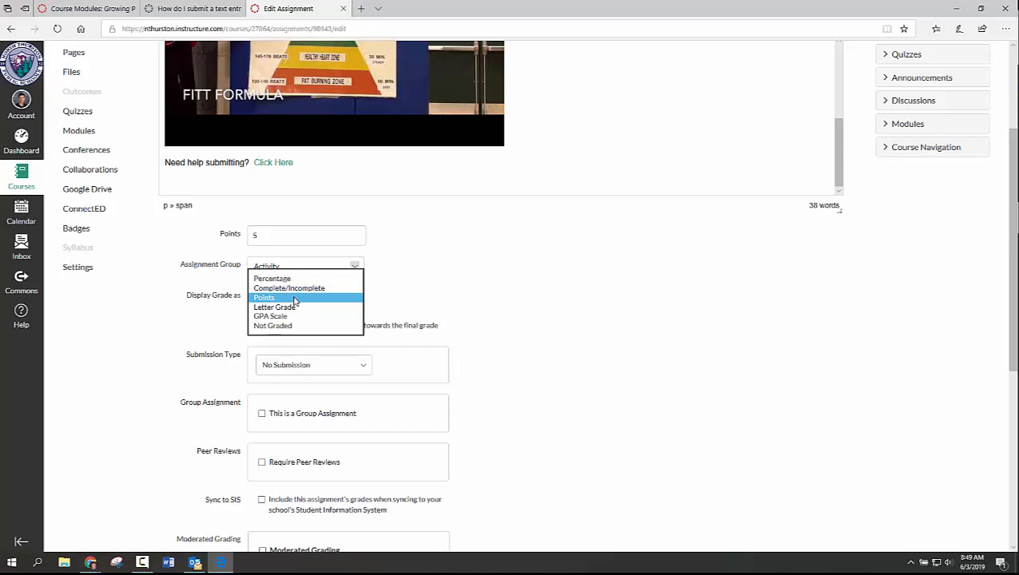
click(294, 298)
scroll(631, 298, down, 1)
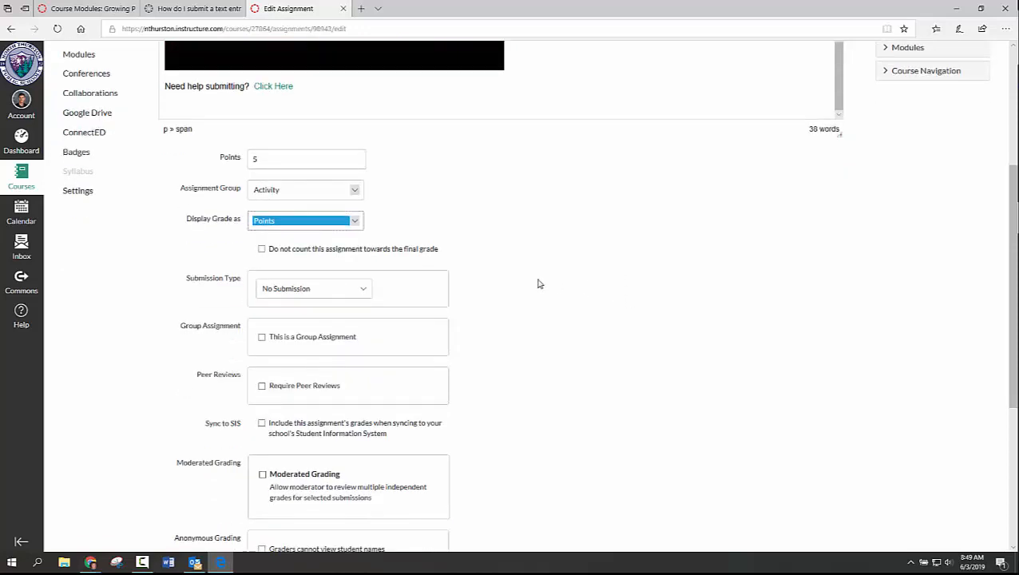
click(364, 291)
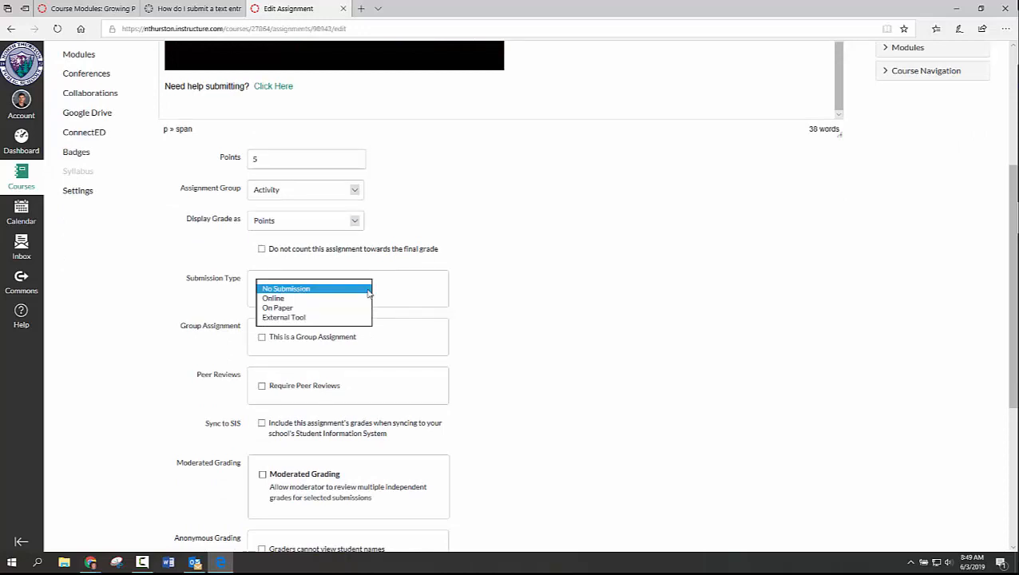
click(310, 298)
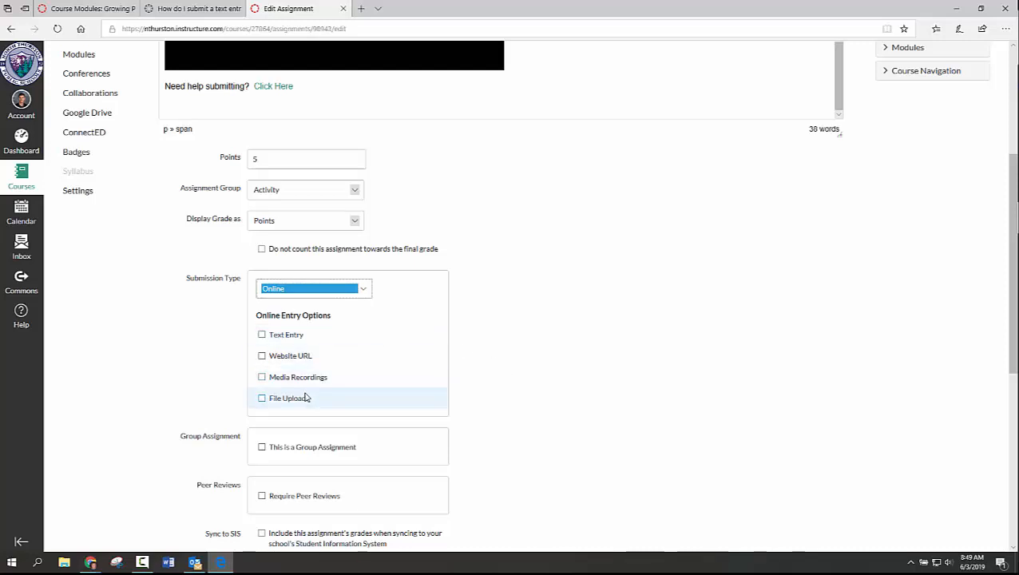
click(262, 335)
Include this assignment's grades when syncing to the school's Student Information System.
scroll(681, 364, down, 2)
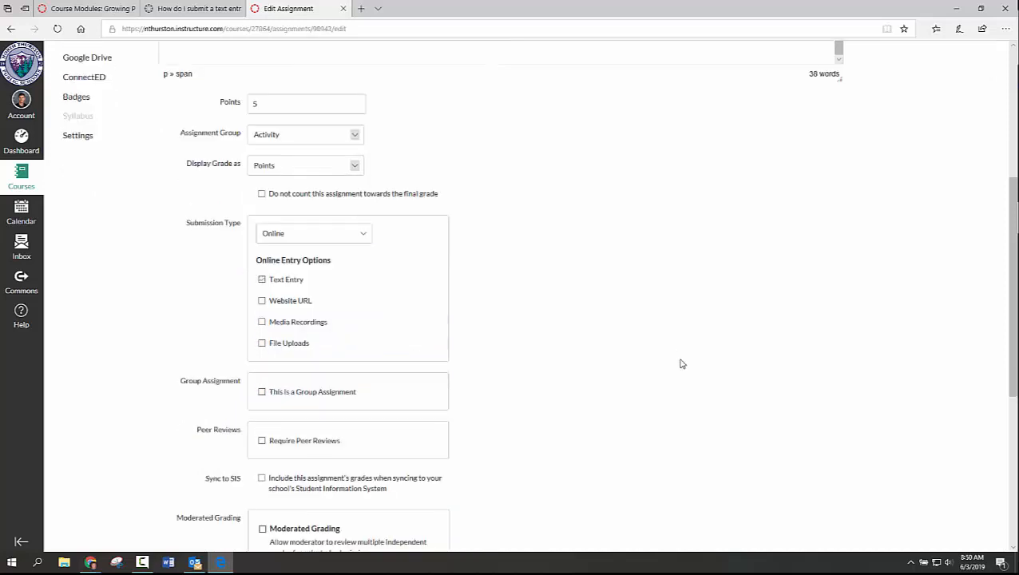
scroll(681, 364, down, 3)
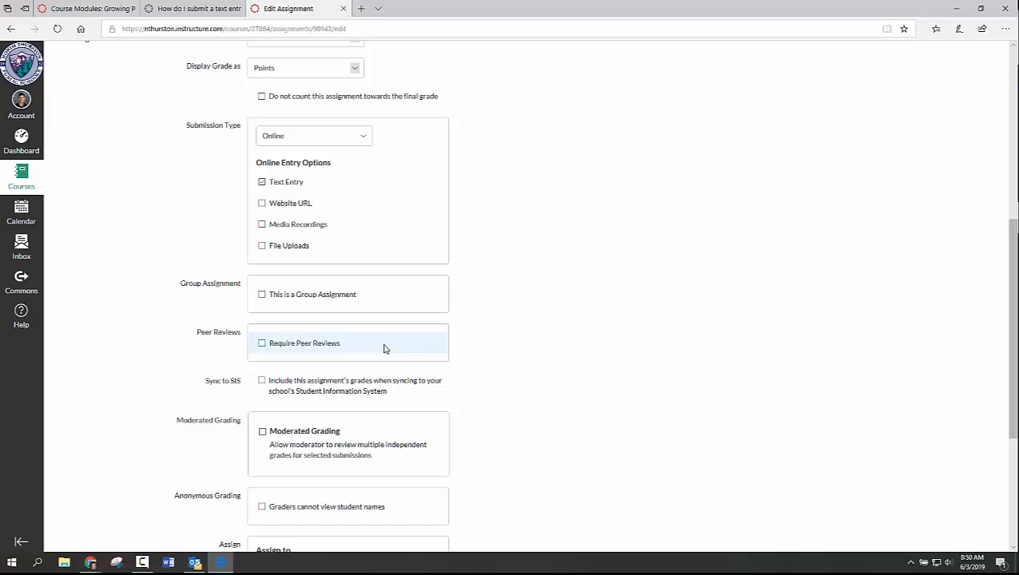
scroll(660, 350, down, 2)
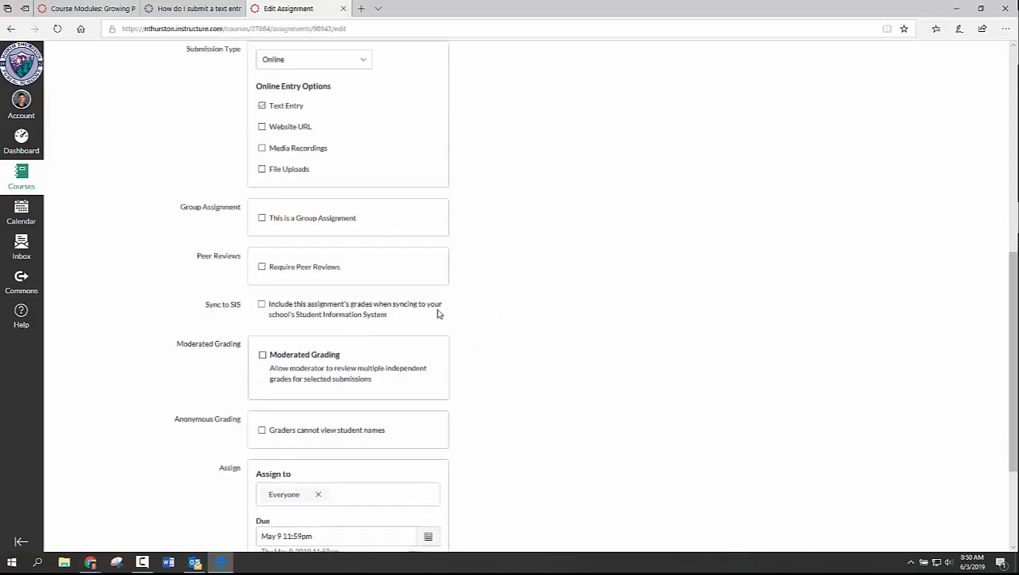
click(263, 306)
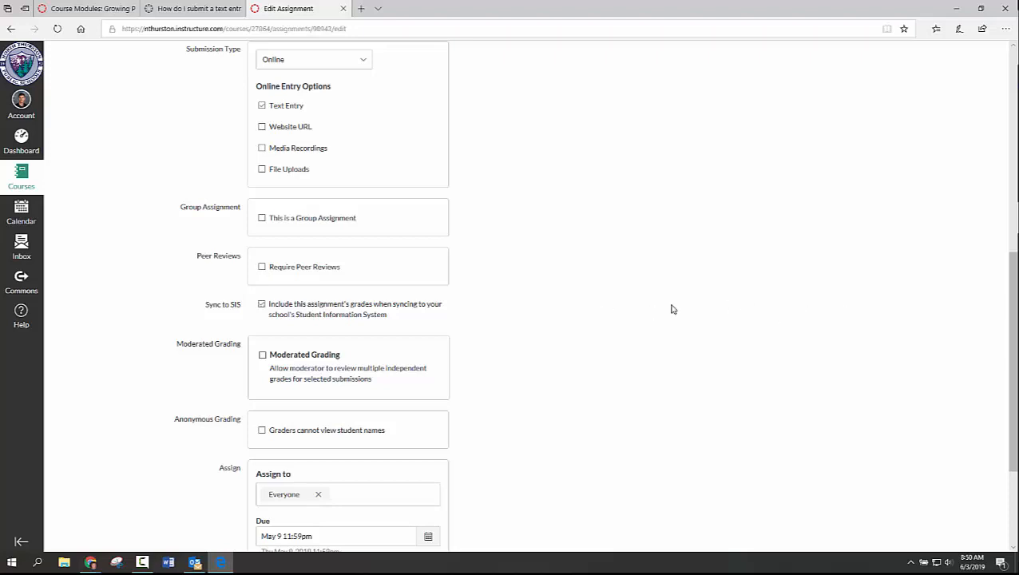
Remove Everyone from the assignees and assign the assignment to Everyone again.
scroll(672, 309, down, 1)
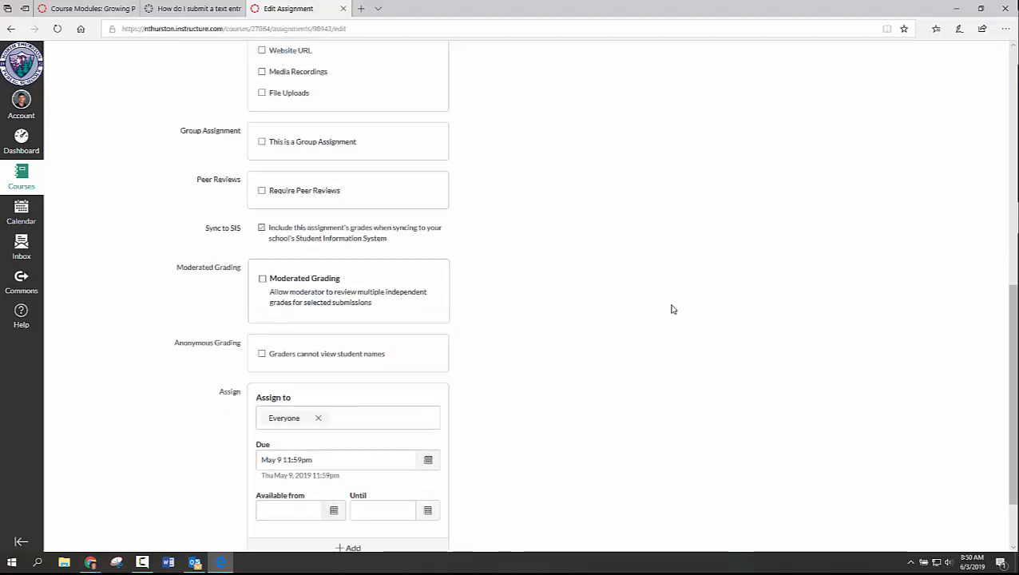
scroll(672, 309, down, 1)
scroll(672, 310, down, 1)
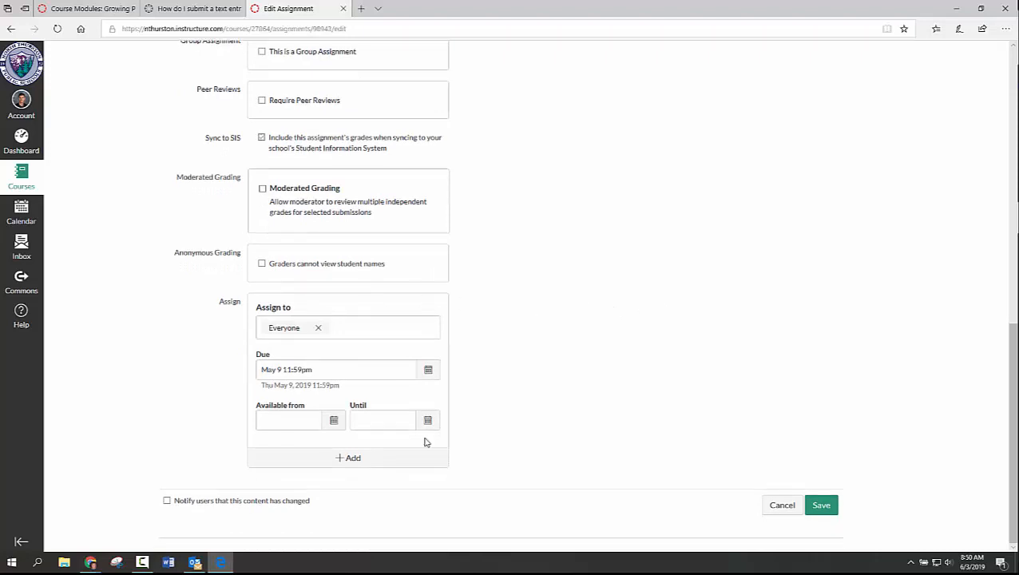
click(319, 330)
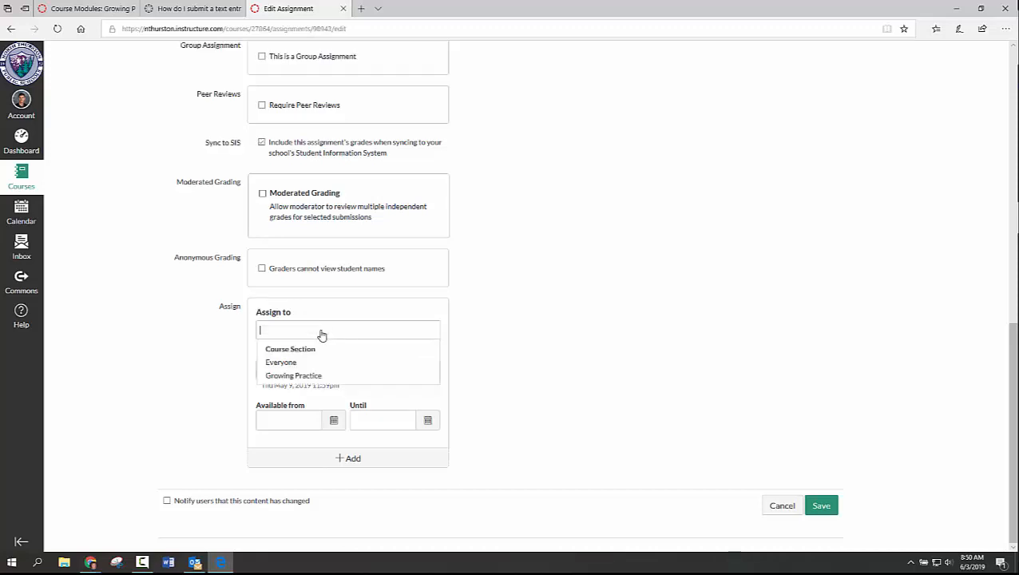
click(292, 362)
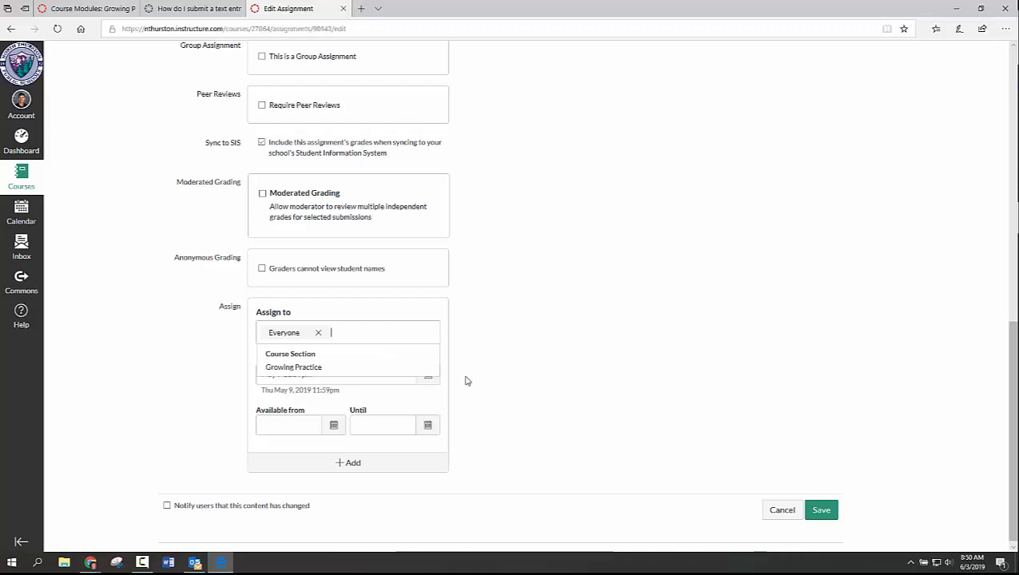
click(527, 337)
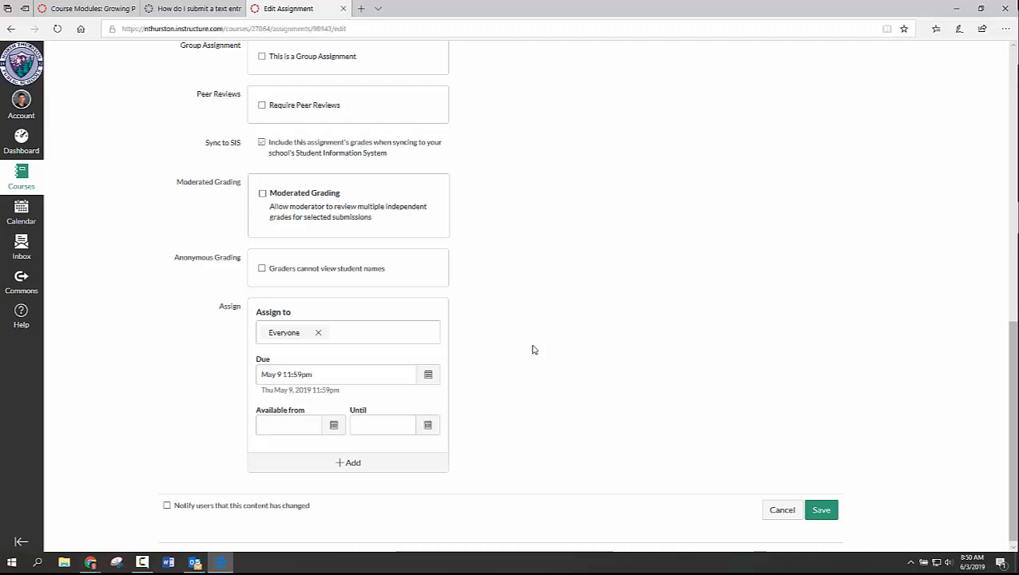
Make the assignment available from May 9, 2019 at 12am.
scroll(575, 350, down, 1)
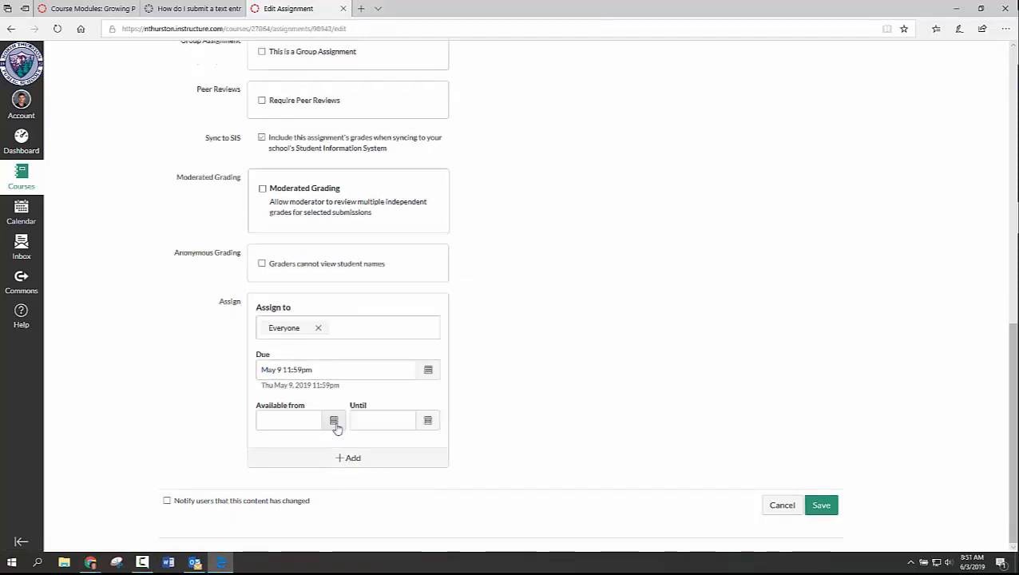
click(334, 421)
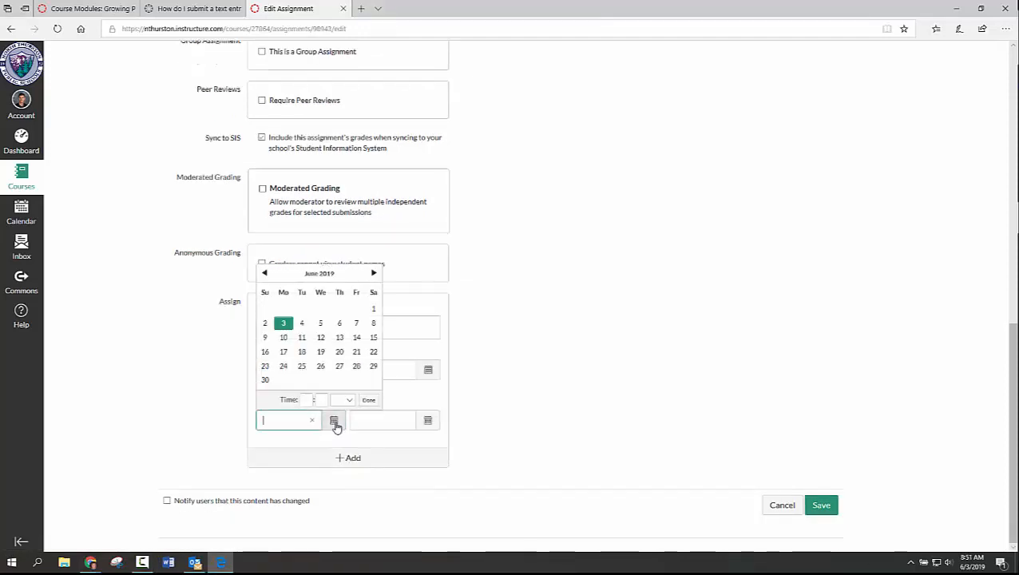
click(265, 274)
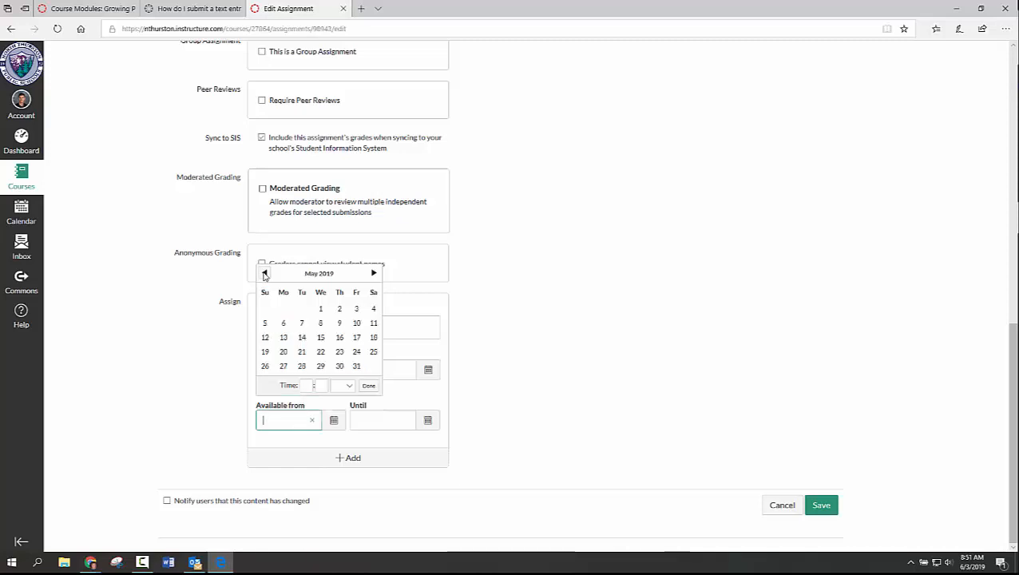
click(339, 325)
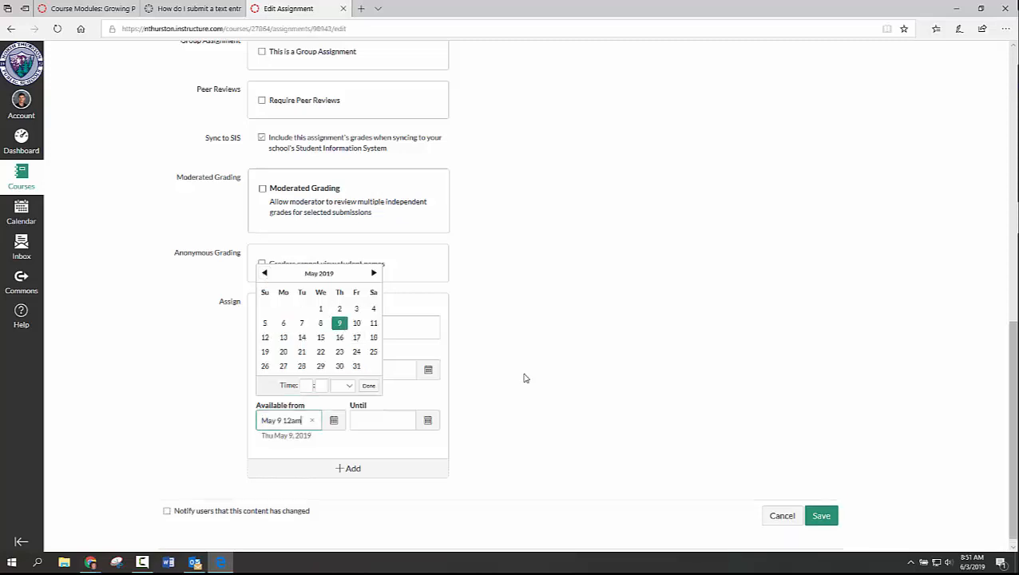
click(369, 386)
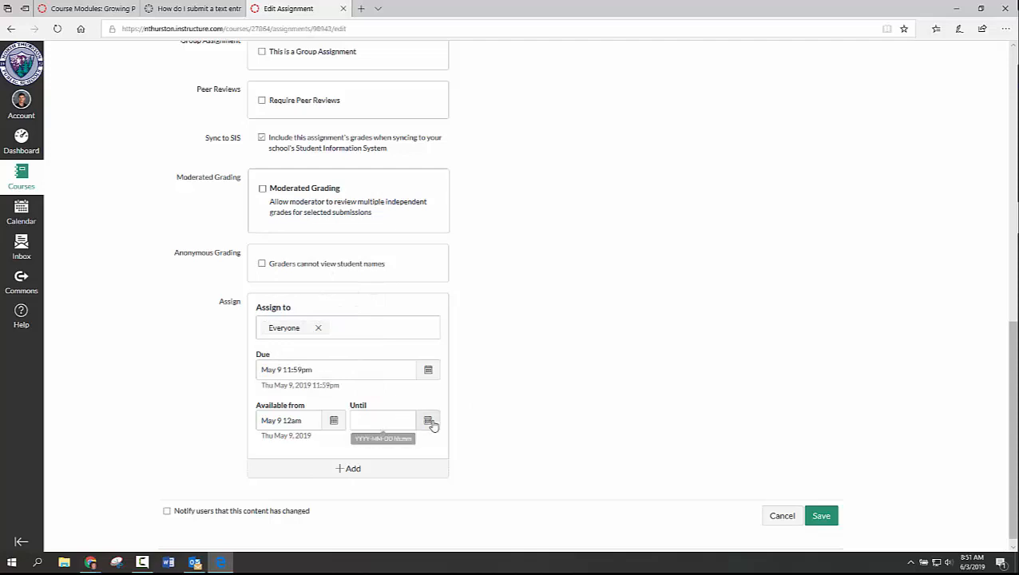
Set the availability end date to May 13, 2019 at 11:59pm and save the assignment.
click(430, 424)
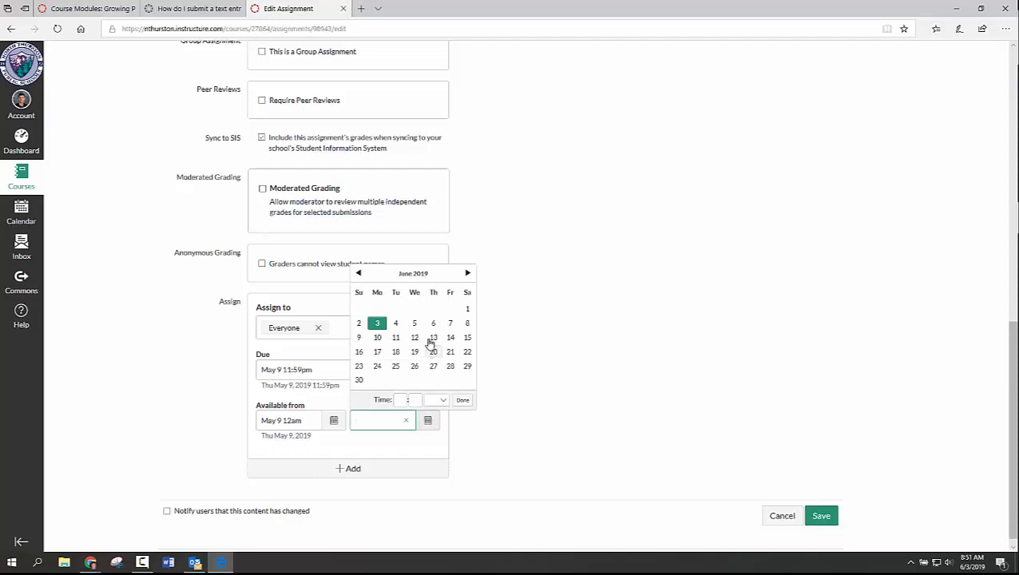
click(358, 274)
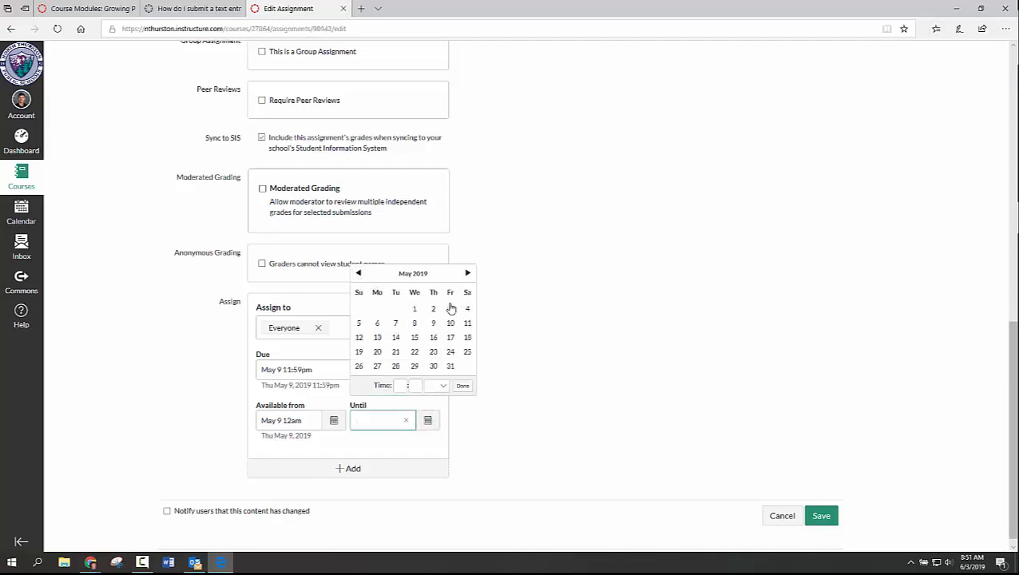
click(379, 338)
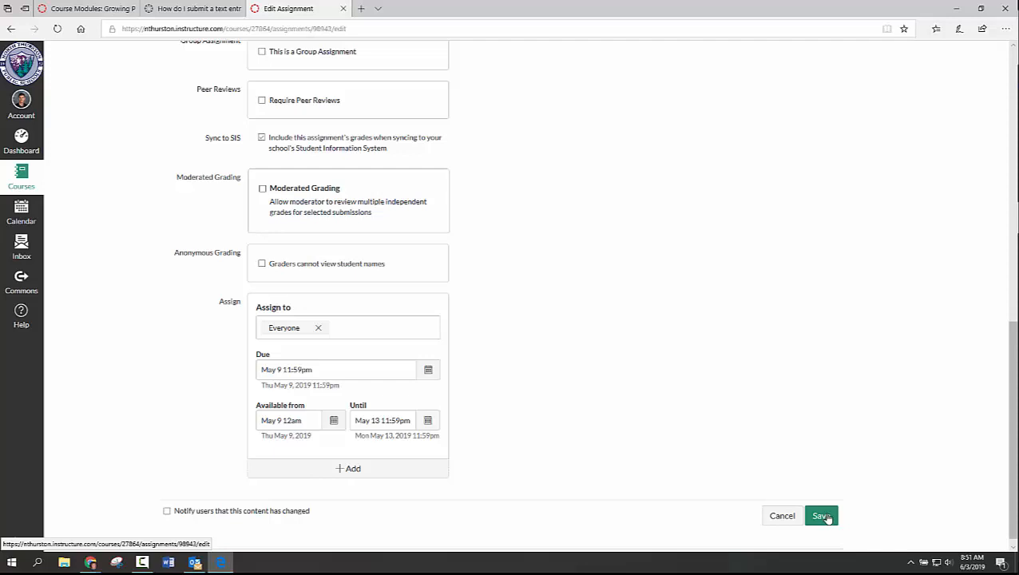
click(826, 517)
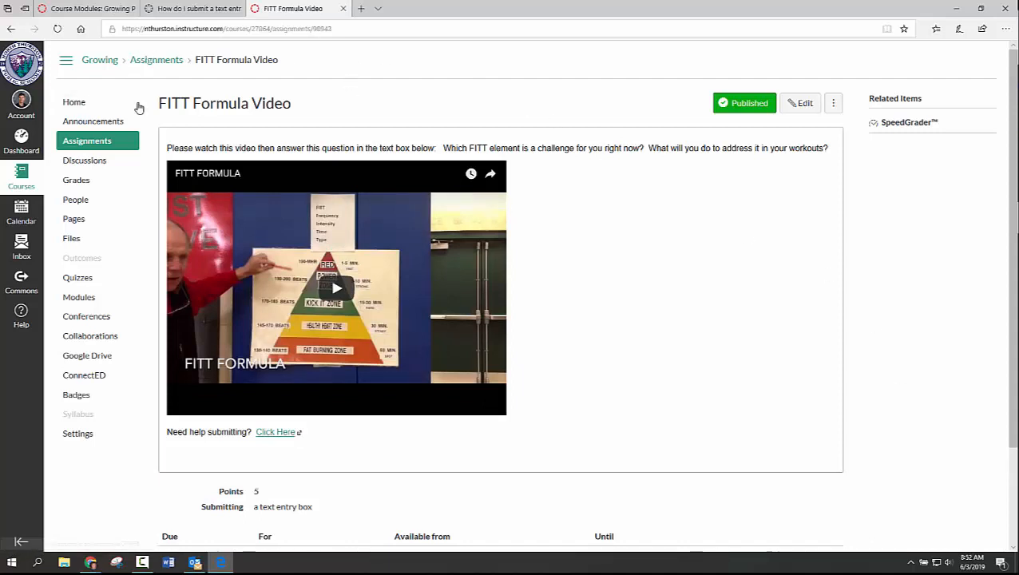
From the course home page, enter Student View, examine the FITT Formula Video assignment through the modules, and leave Student View.
click(81, 106)
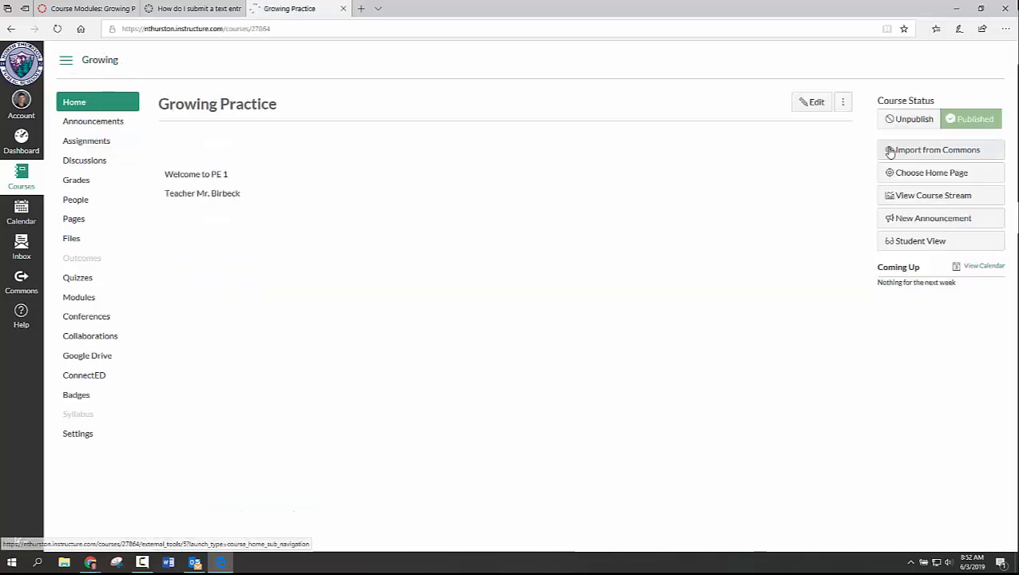
click(925, 242)
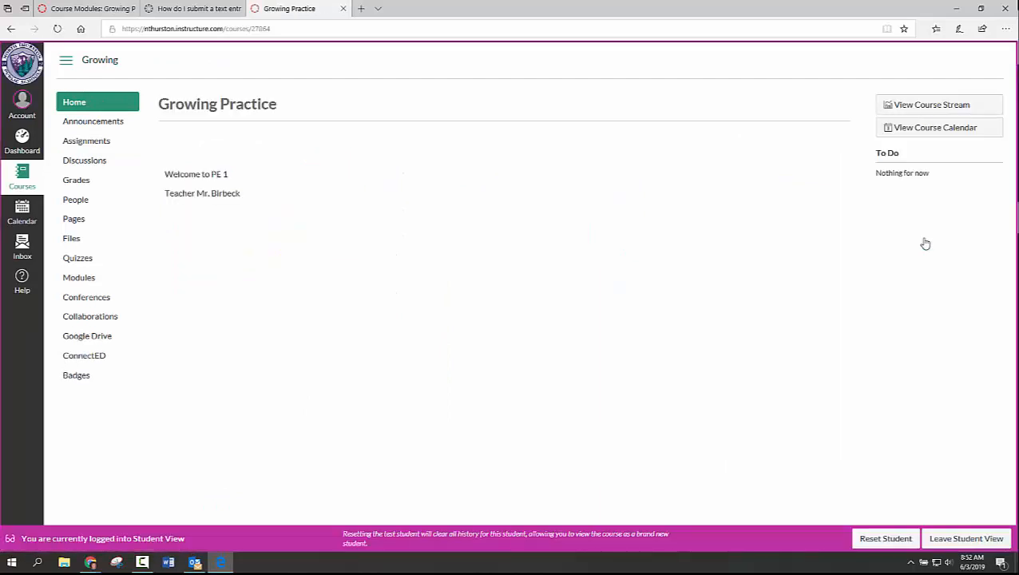
click(77, 280)
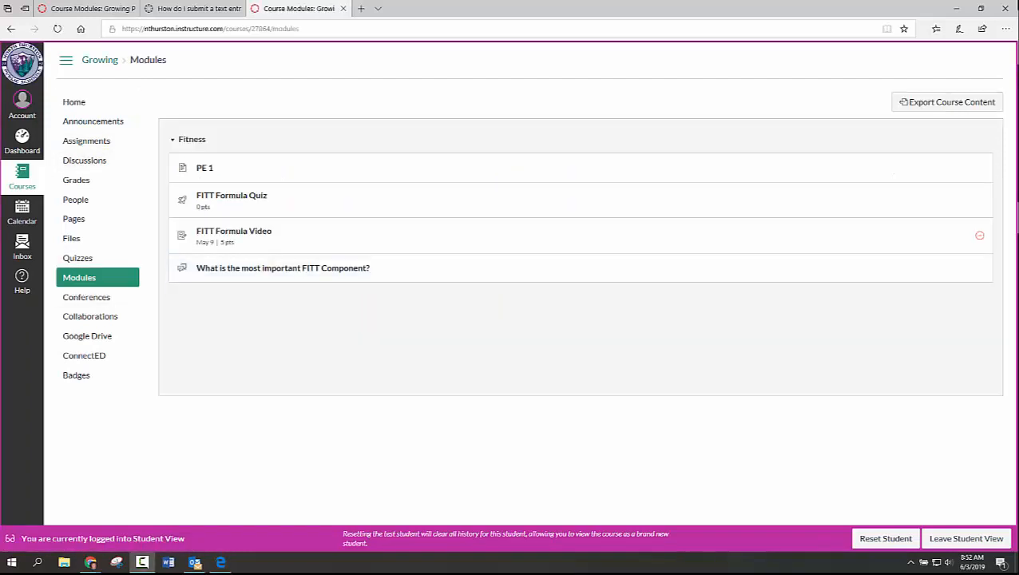
click(246, 237)
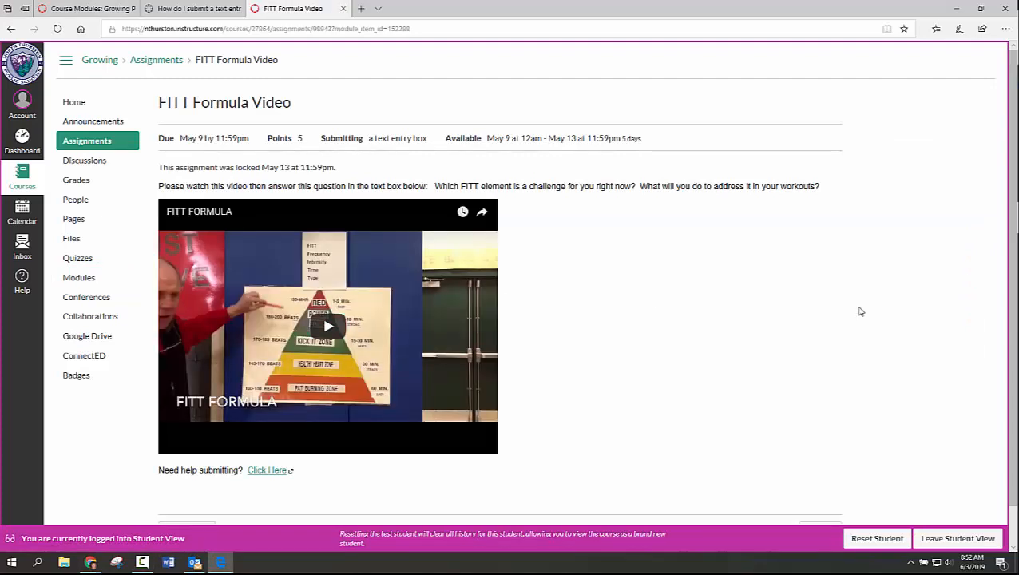
scroll(860, 310, down, 1)
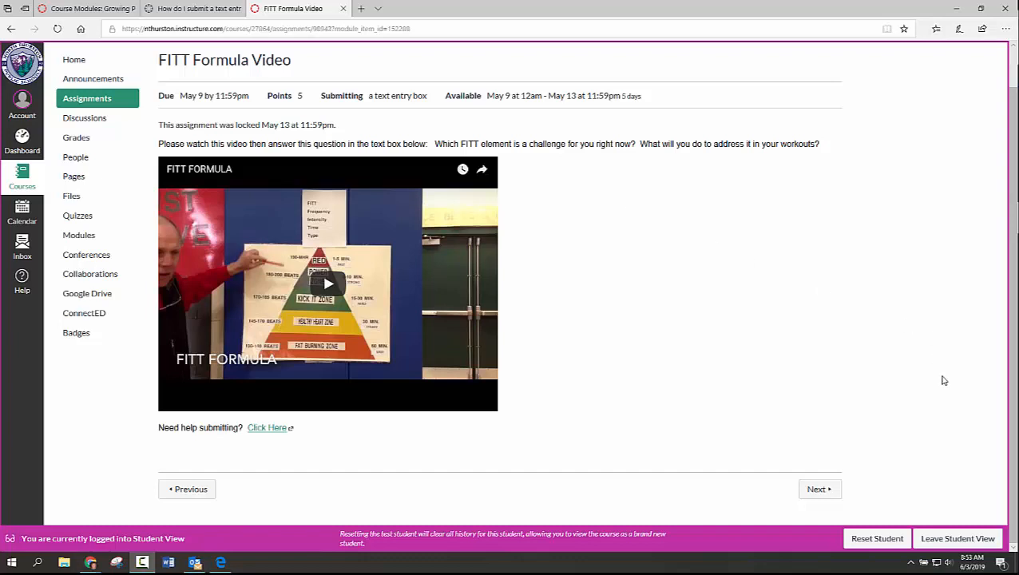
click(956, 538)
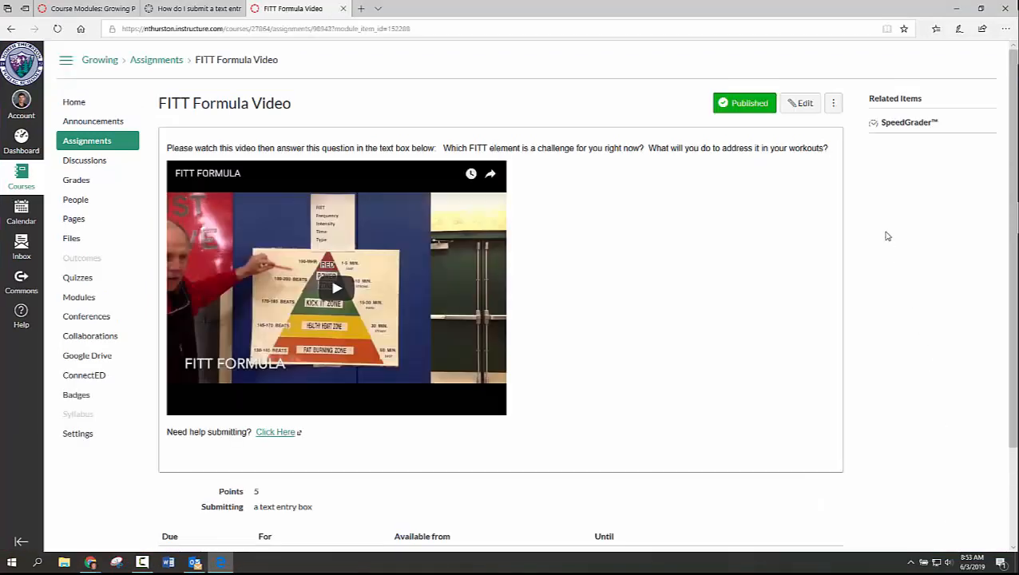
Set the FITT Formula Video assignment's availability end date to June 12, 2019 at 11:59pm and save the assignment.
click(804, 103)
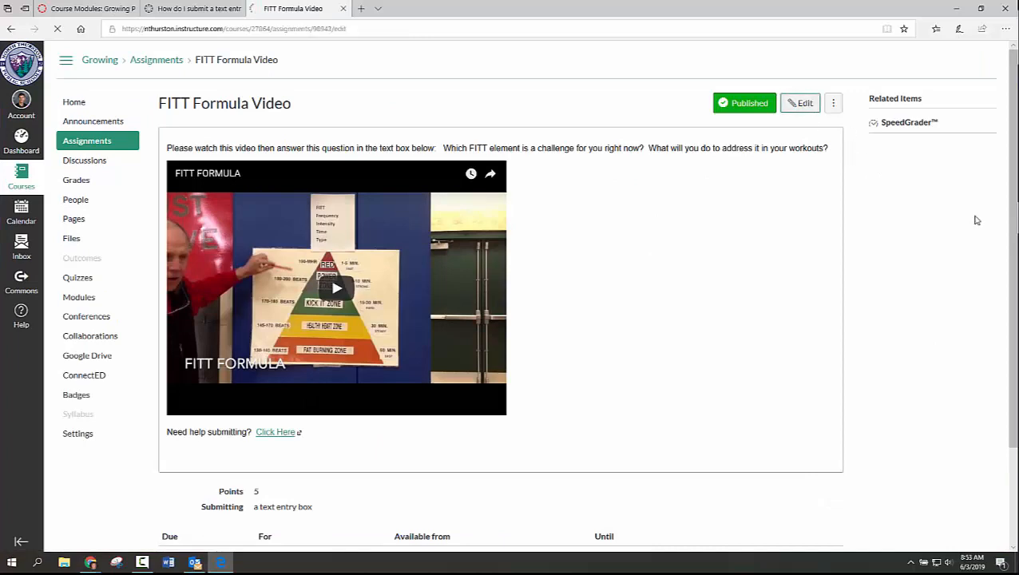
scroll(935, 246, down, 10)
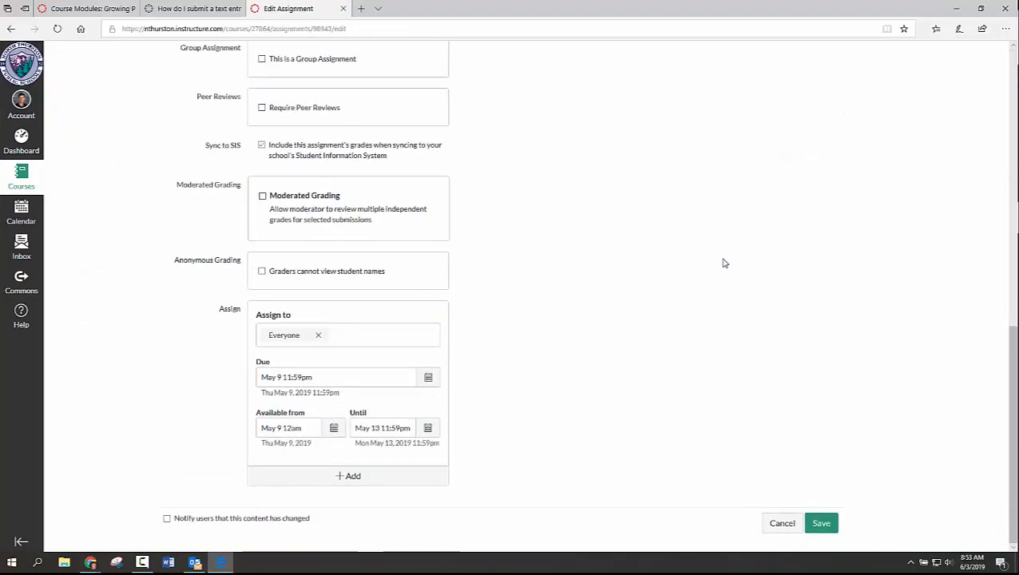
scroll(681, 363, down, 6)
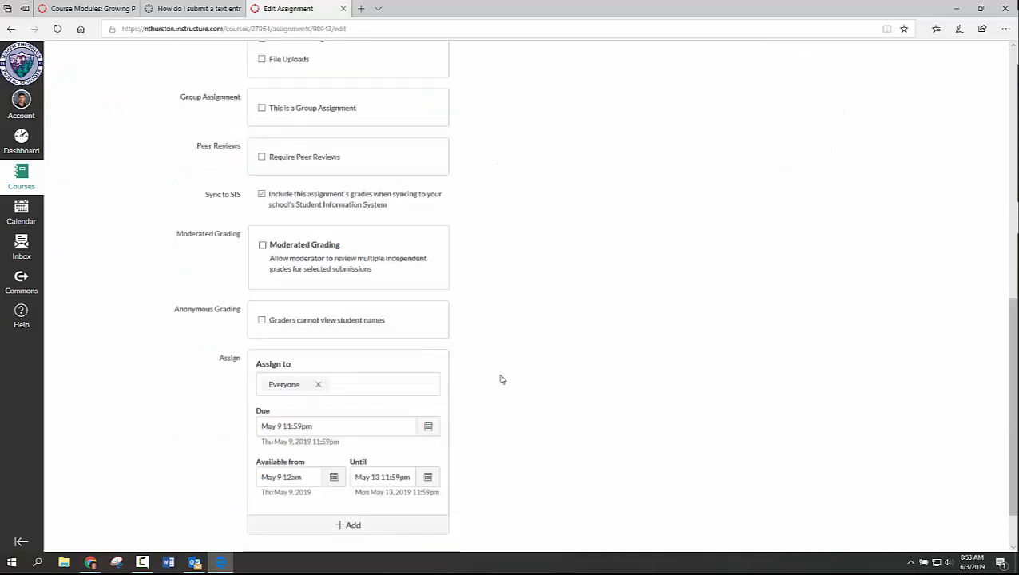
scroll(501, 379, down, 1)
click(427, 410)
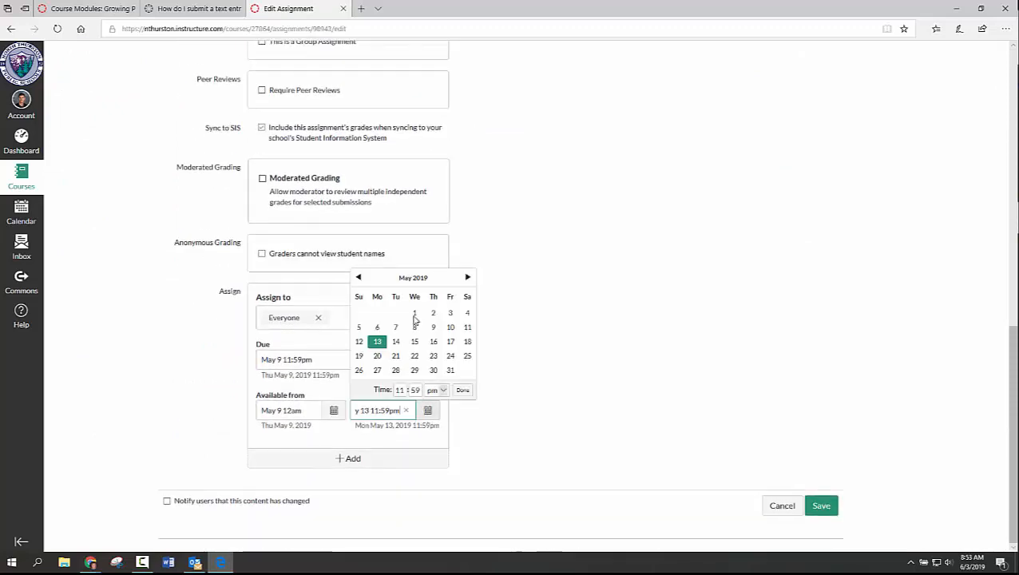
click(466, 278)
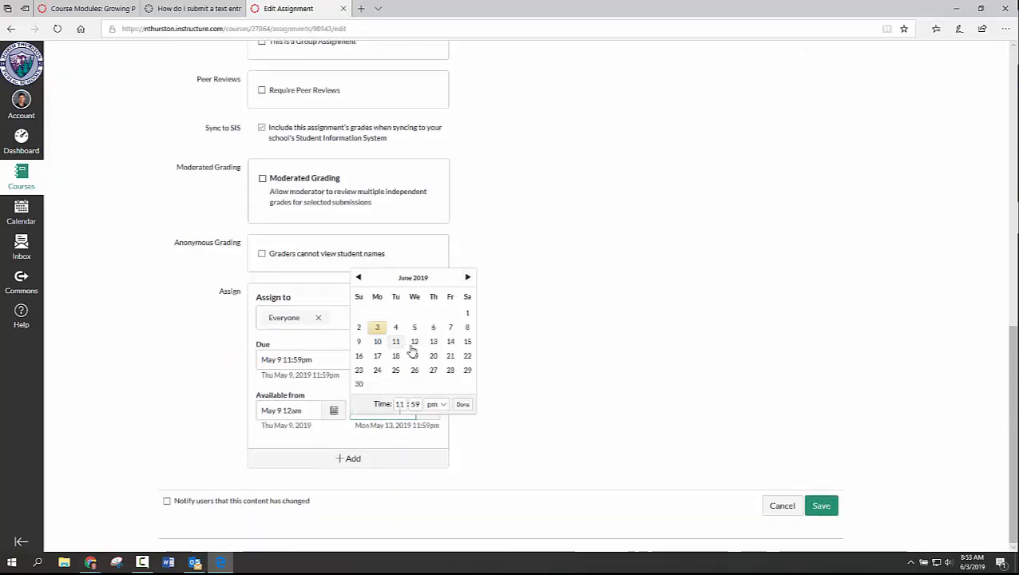
click(415, 342)
click(463, 405)
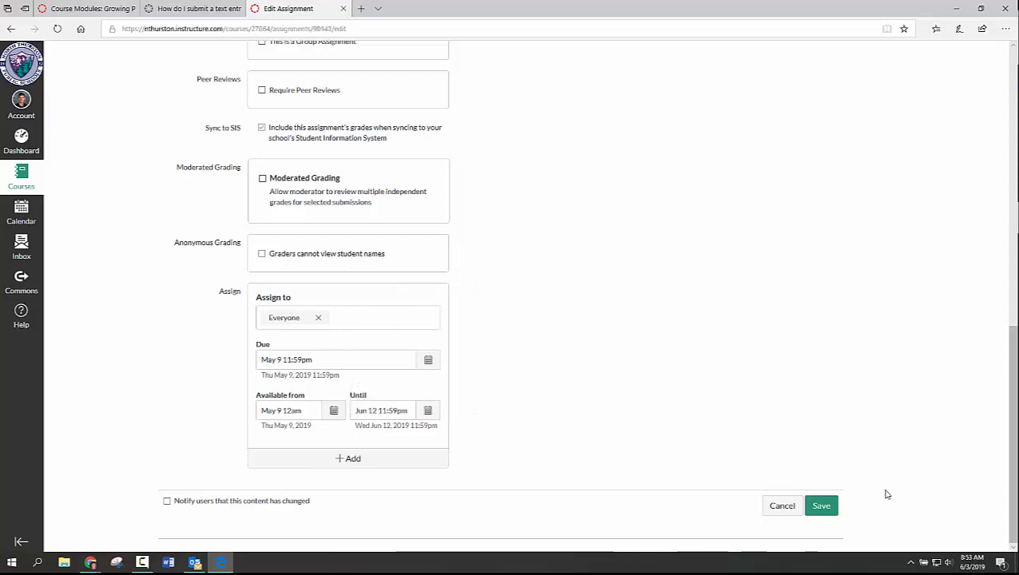
click(815, 509)
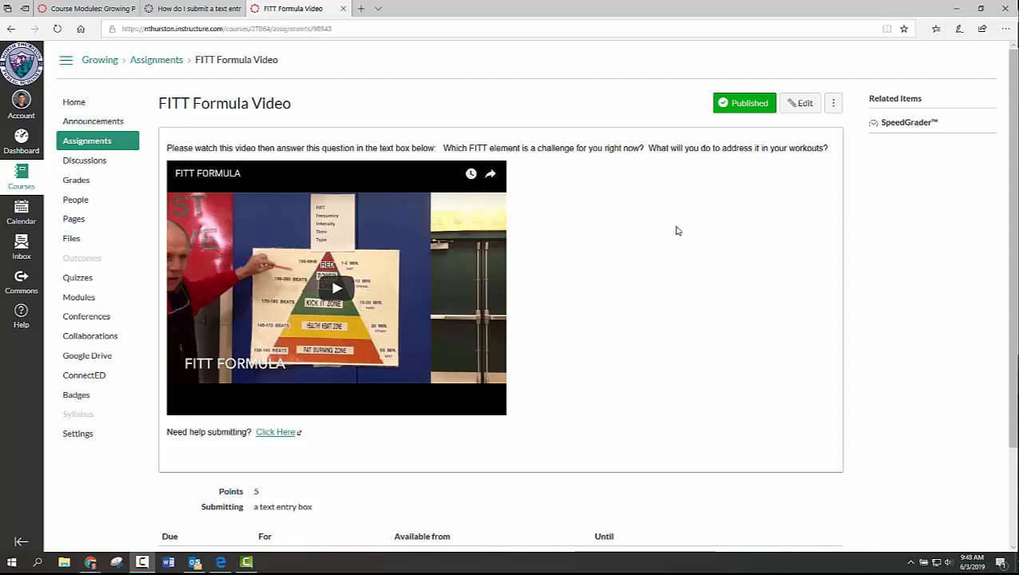
In the course's assignments list, unpublish the FITT Formula Quiz and publish it again.
click(801, 103)
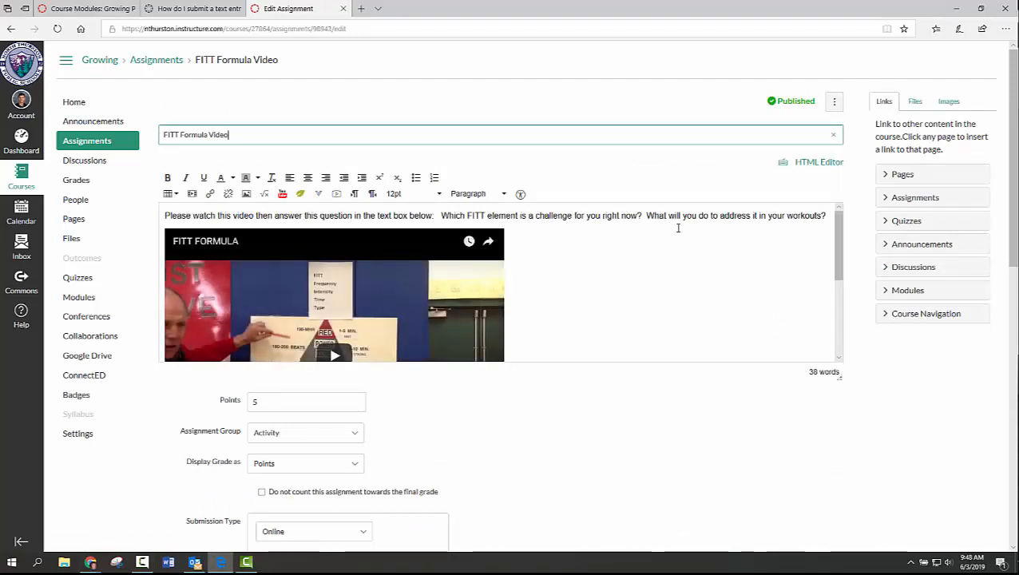
click(106, 147)
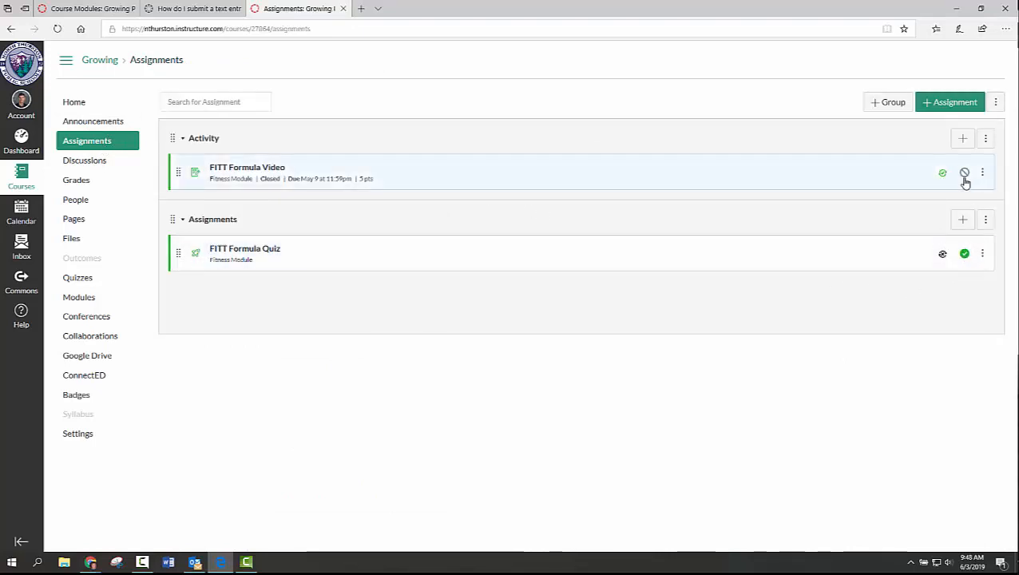
click(965, 255)
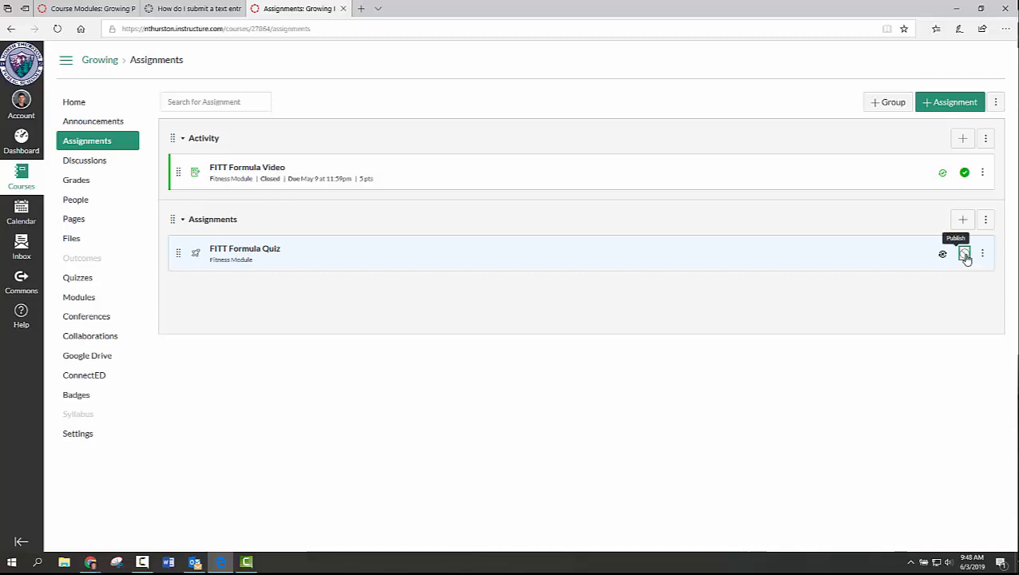
click(965, 255)
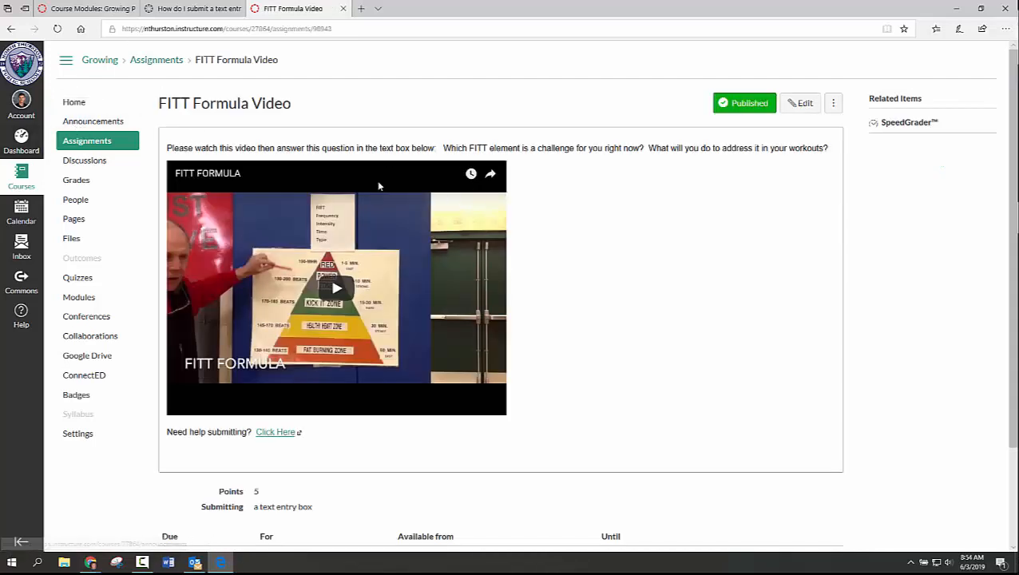
Enter Student View from the course home page and open the FITT Formula Video assignment through the modules.
click(140, 104)
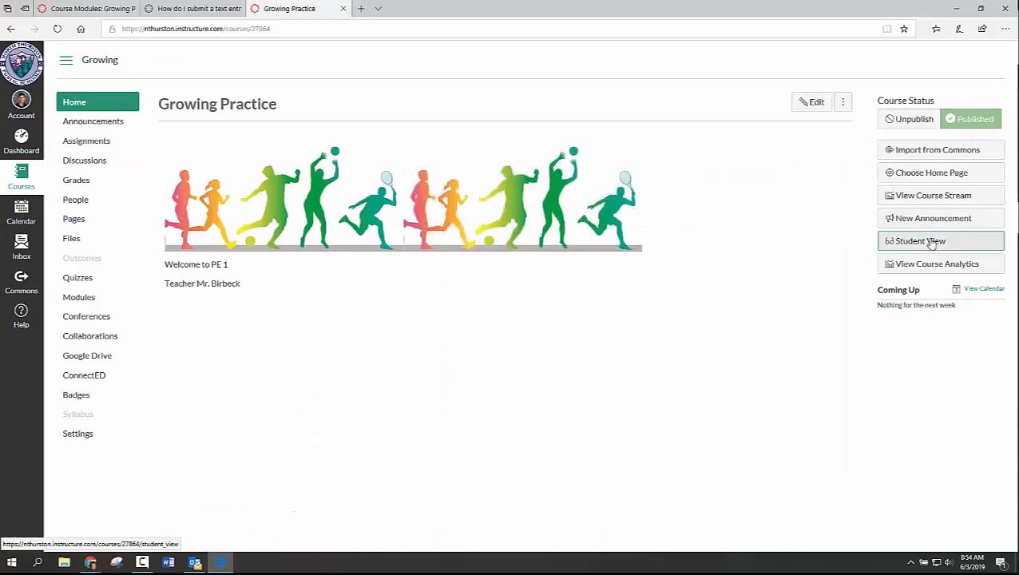
click(931, 242)
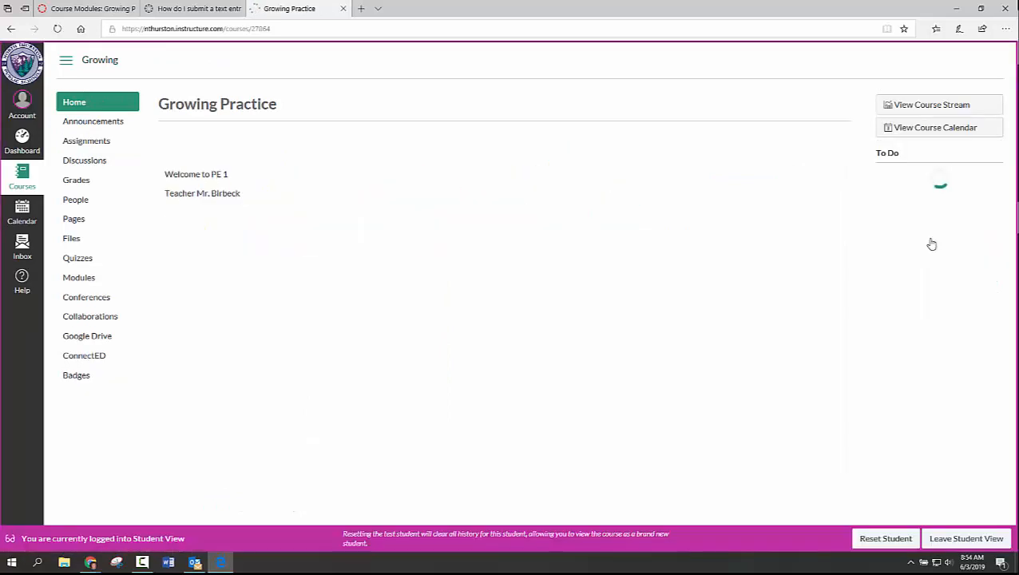
click(89, 279)
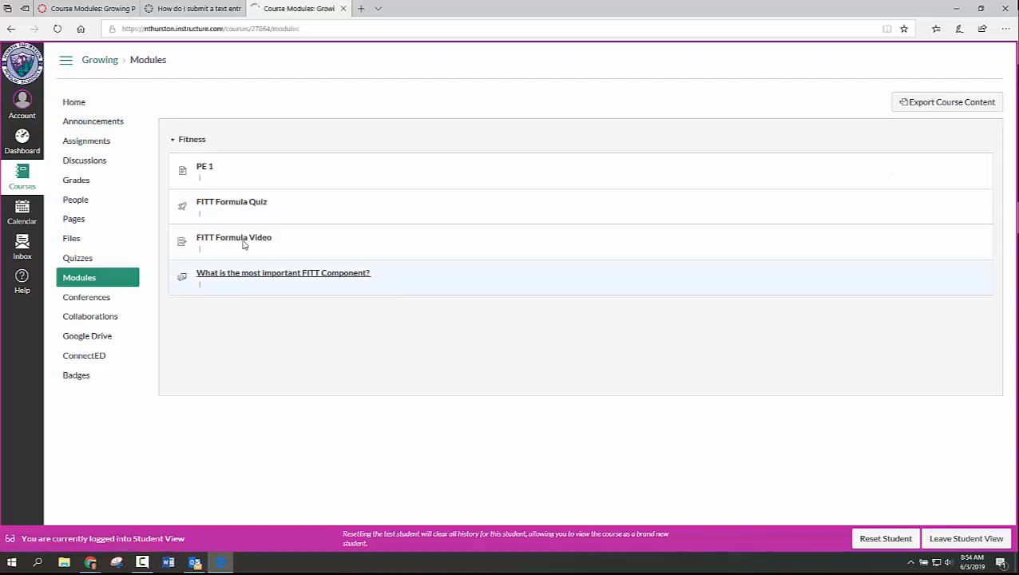
click(288, 236)
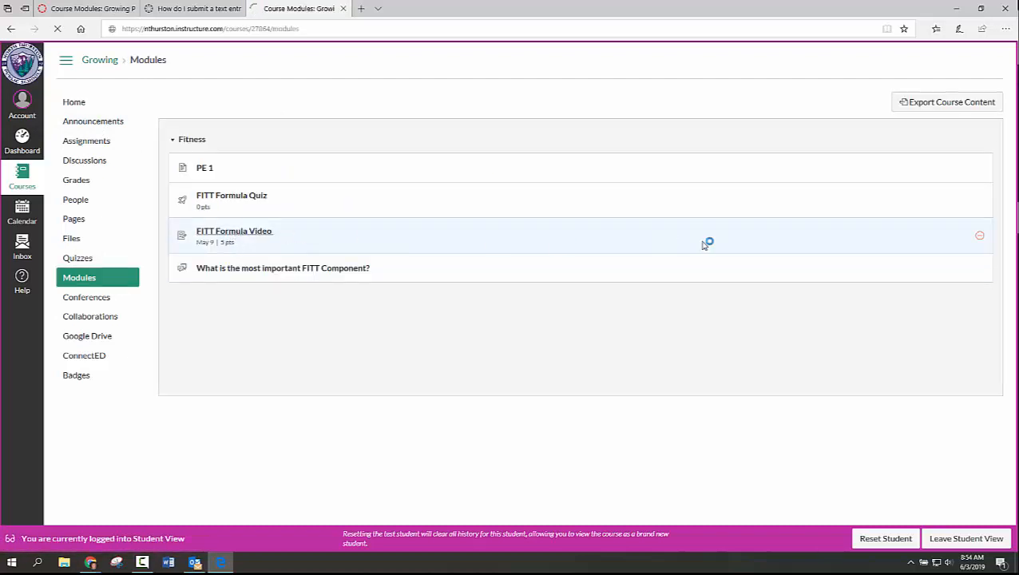